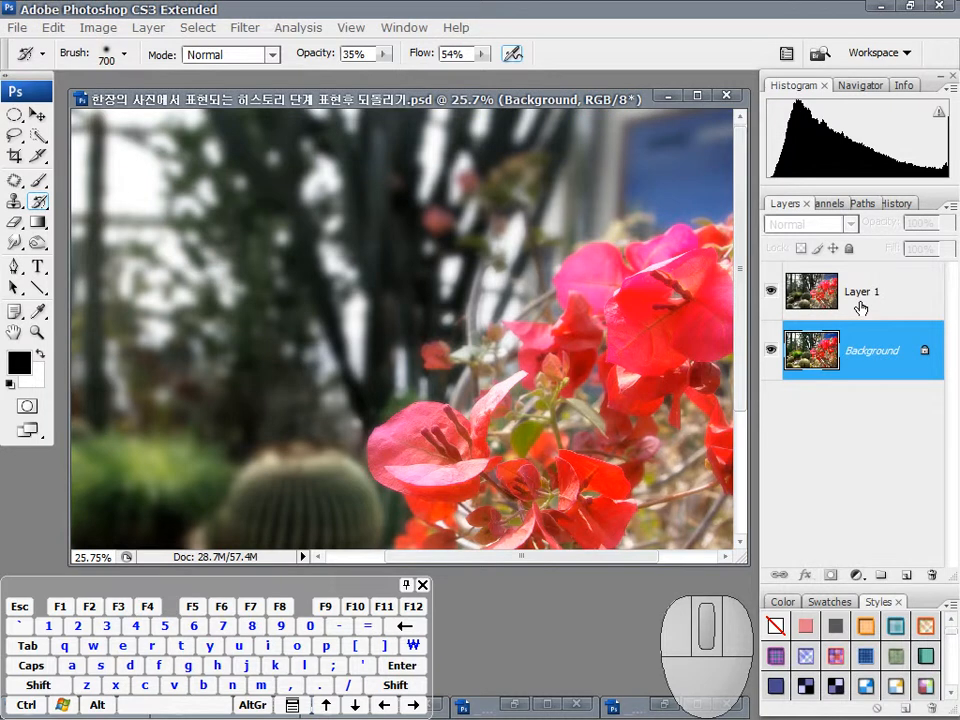
Step: Hide Layer 1 and switch the document to full screen mode with the menu bar
click(860, 298)
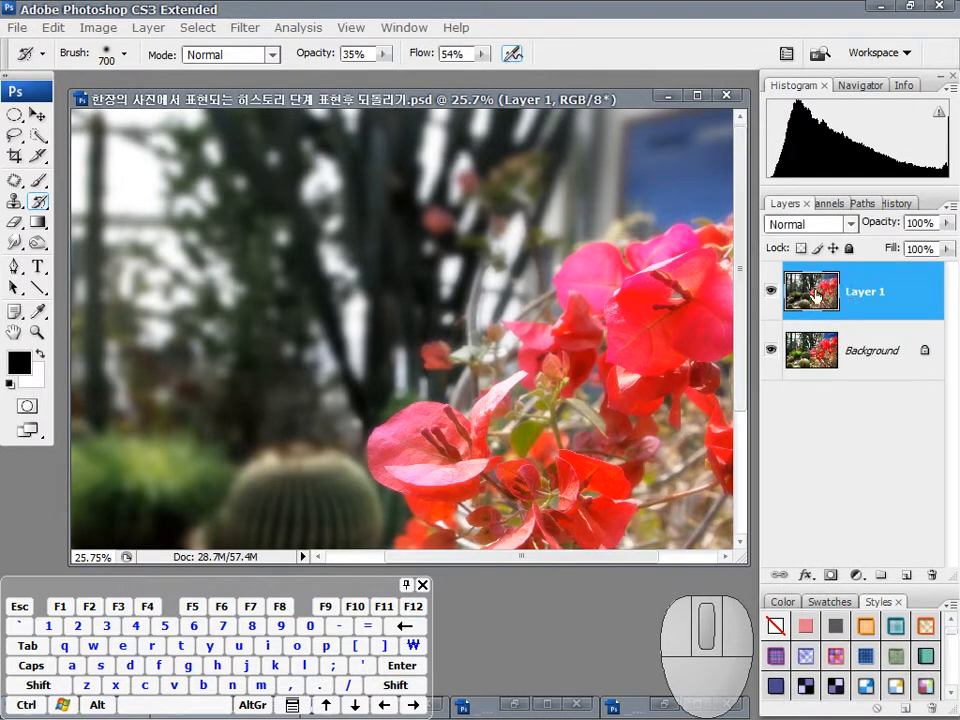
click(771, 293)
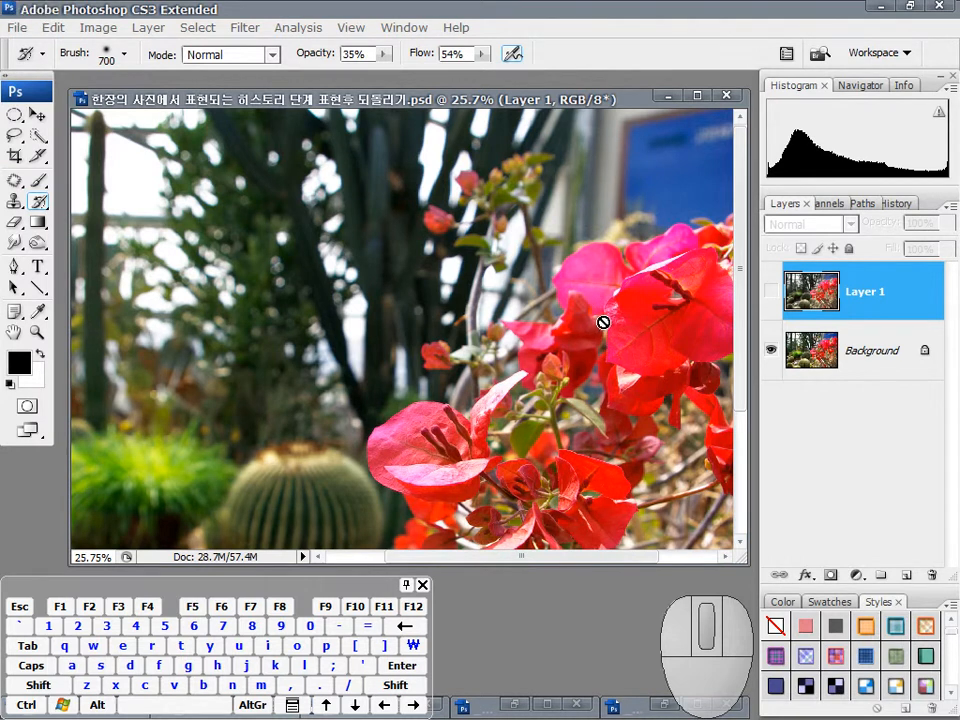
key(f)
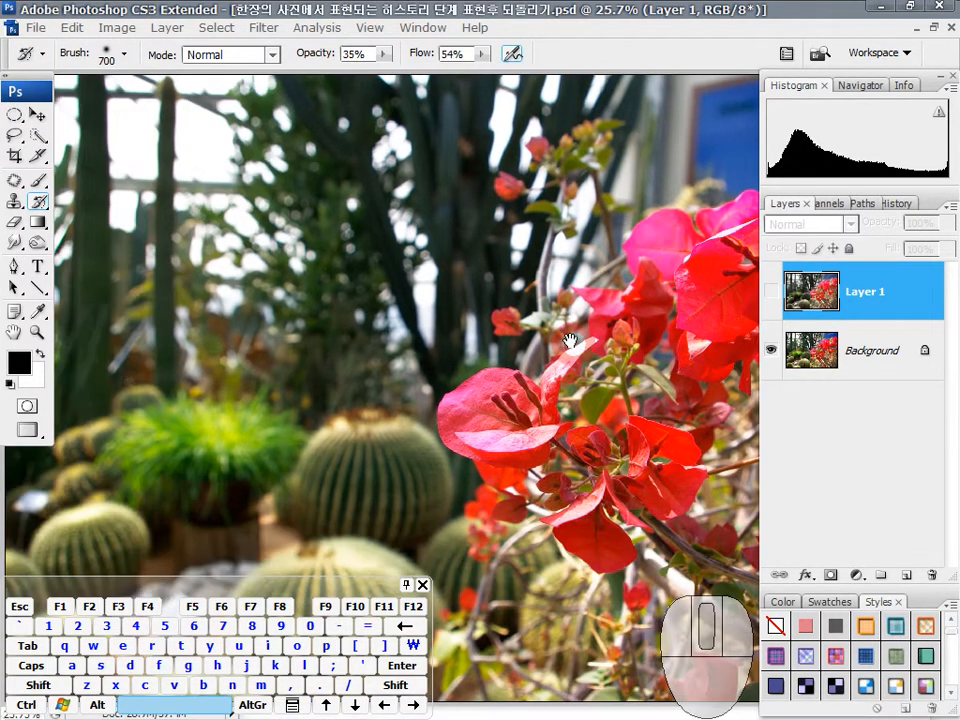
key(f)
key(space)
drag(598, 330, 568, 314)
mouse_move(679, 333)
mouse_down()
mouse_move(678, 357)
mouse_move(680, 340)
mouse_up()
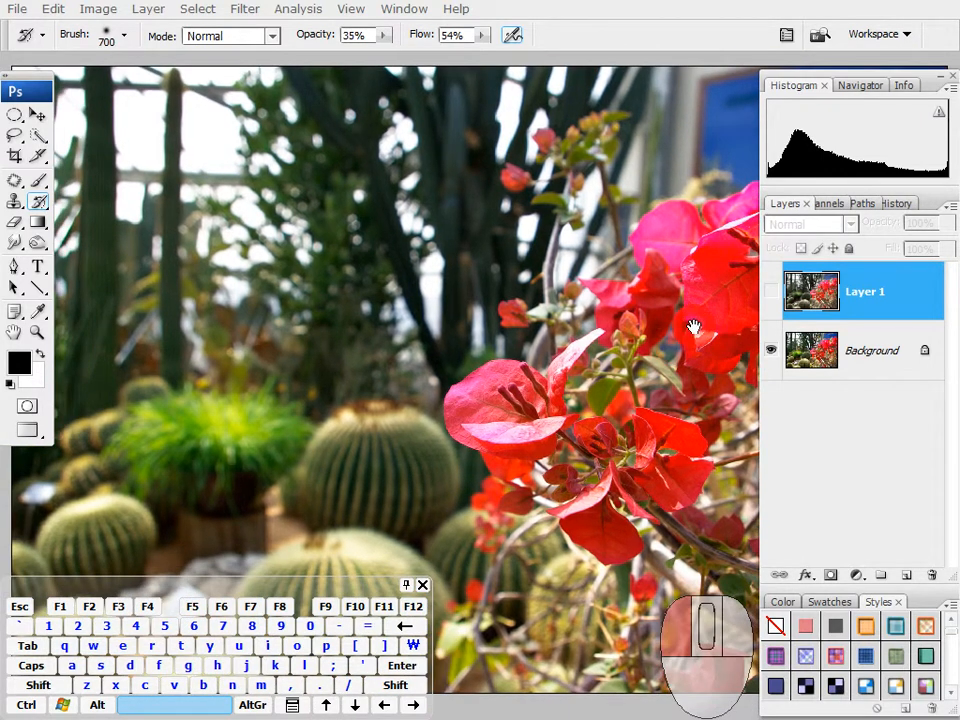
Step: Compare the original photo with the blurred background version on Layer 1 while the panels are hidden
click(770, 291)
key(space)
mouse_move(687, 332)
mouse_down()
mouse_move(639, 336)
mouse_move(676, 319)
mouse_up()
key(Tab)
key(ctrl+shift+a)
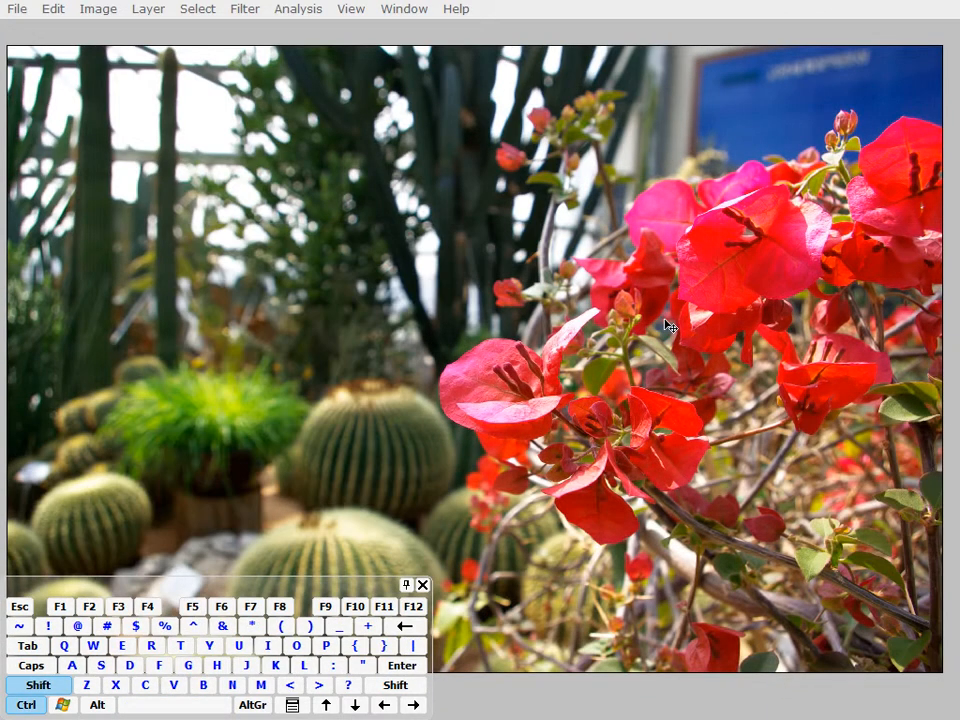
key(alt+shift)
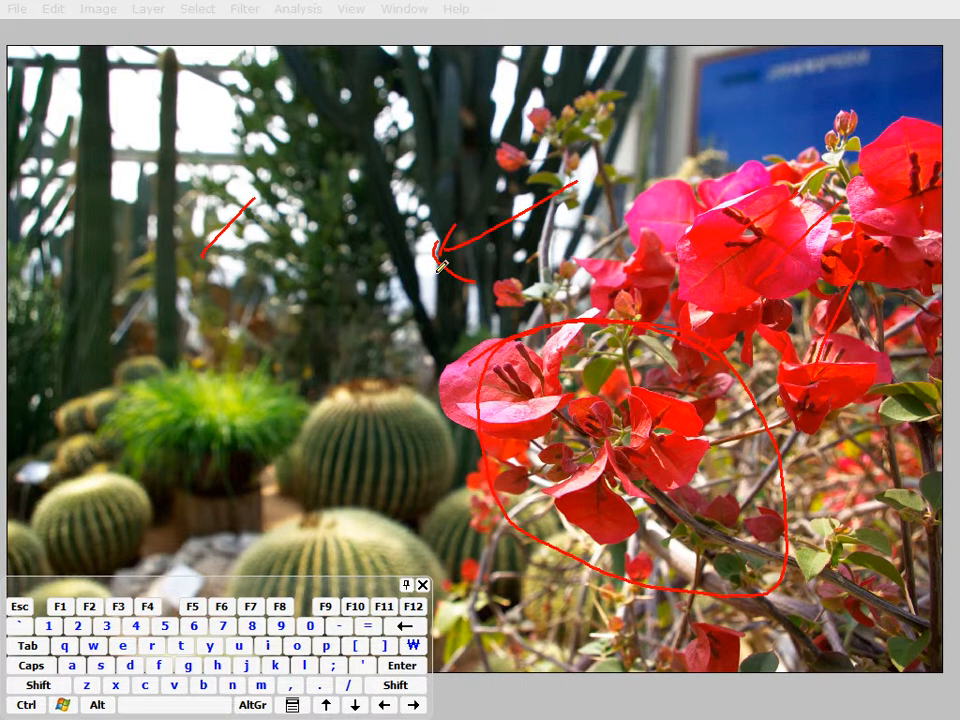
key(Escape)
key(ctrl+shift+a)
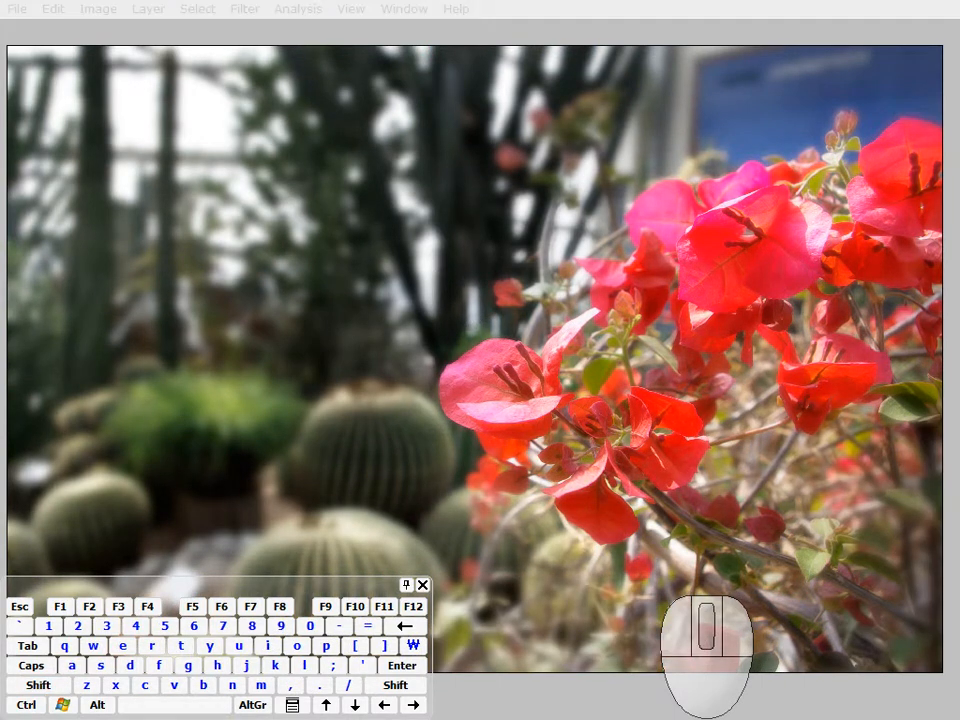
click(507, 470)
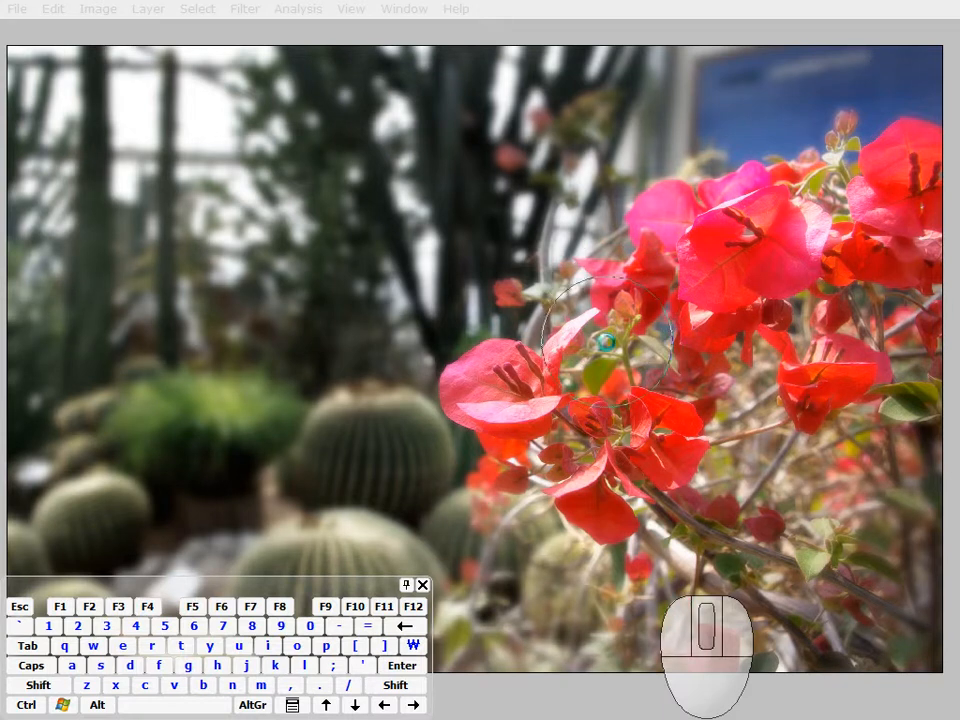
key(Tab)
key(space)
drag(626, 339, 613, 338)
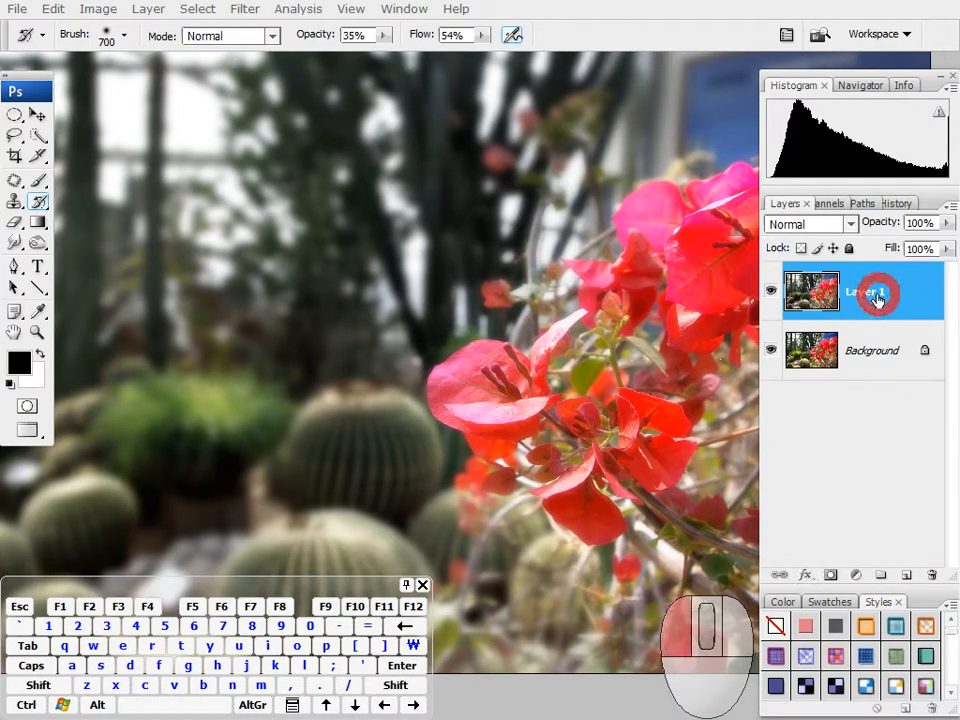
Step: Delete Layer 1 and purge all stored undo and history data
alt+click(933, 579)
click(896, 203)
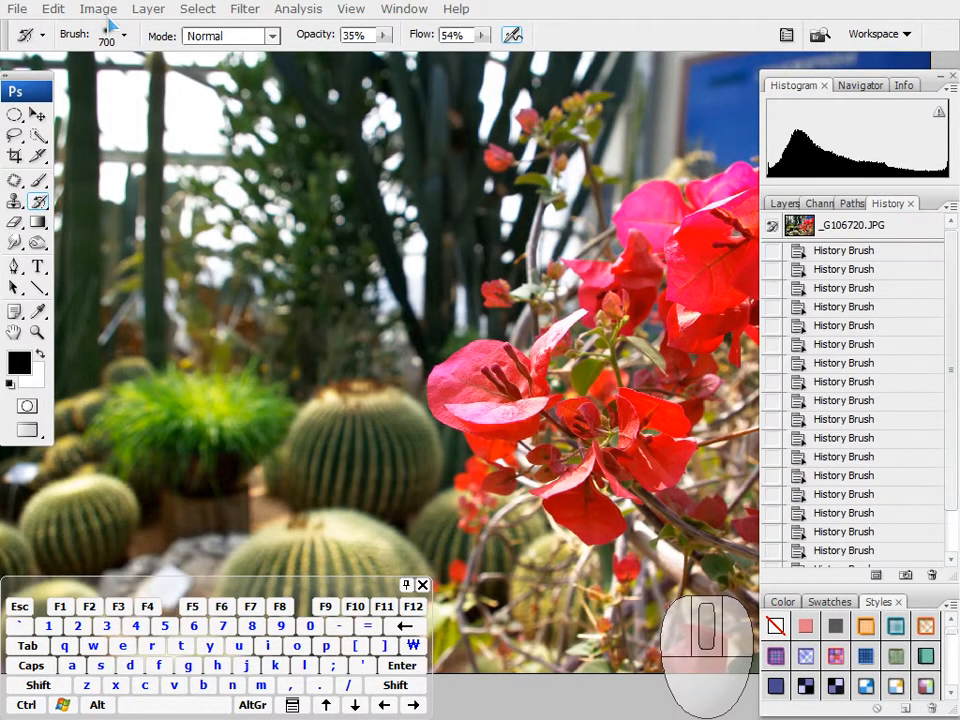
click(53, 9)
click(236, 443)
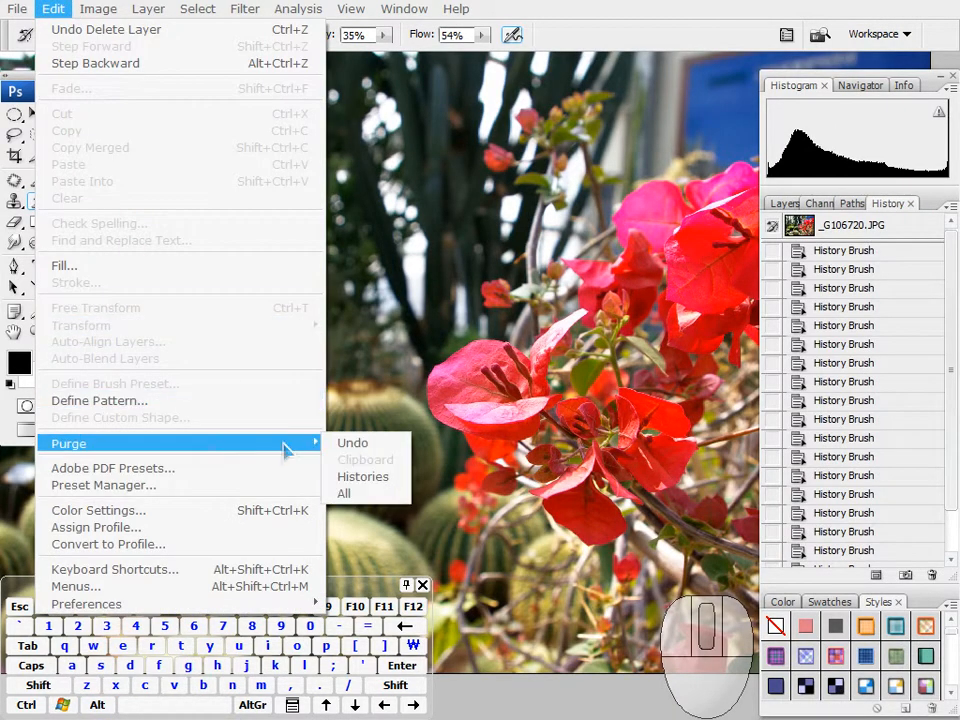
click(364, 493)
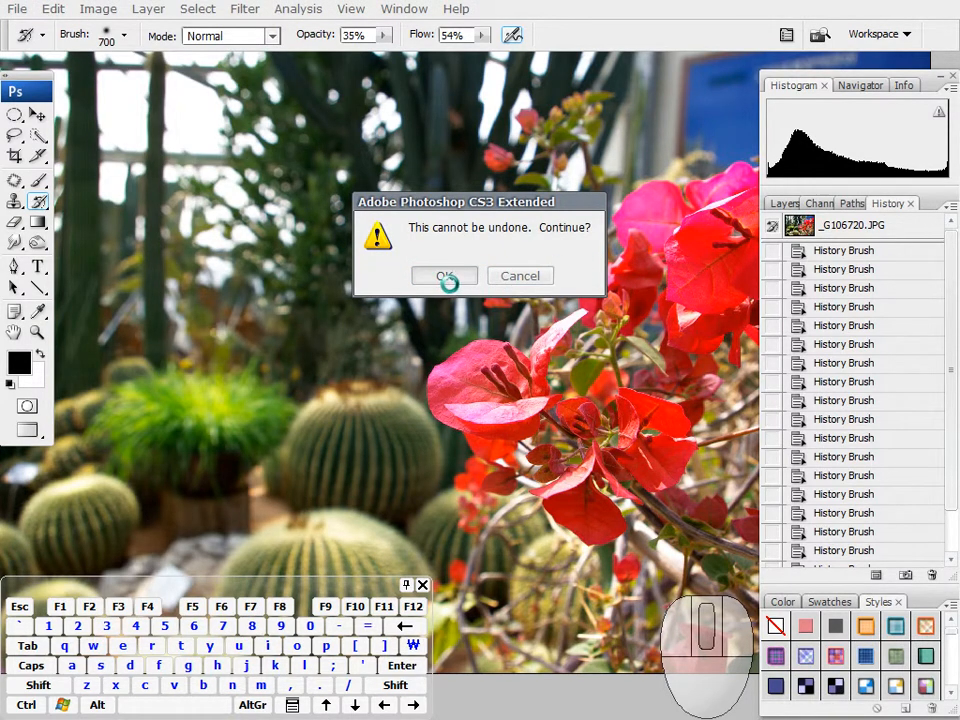
click(445, 279)
Step: Duplicate the Background layer to a new layer
click(782, 205)
key(space)
mouse_move(593, 297)
mouse_down()
mouse_move(589, 289)
mouse_move(573, 300)
mouse_move(580, 305)
mouse_up()
key(ctrl)
key(ctrl+j)
key(space)
drag(630, 280, 551, 291)
Step: Detach the History panel from its group so it floats on its own
drag(890, 204, 30, 90)
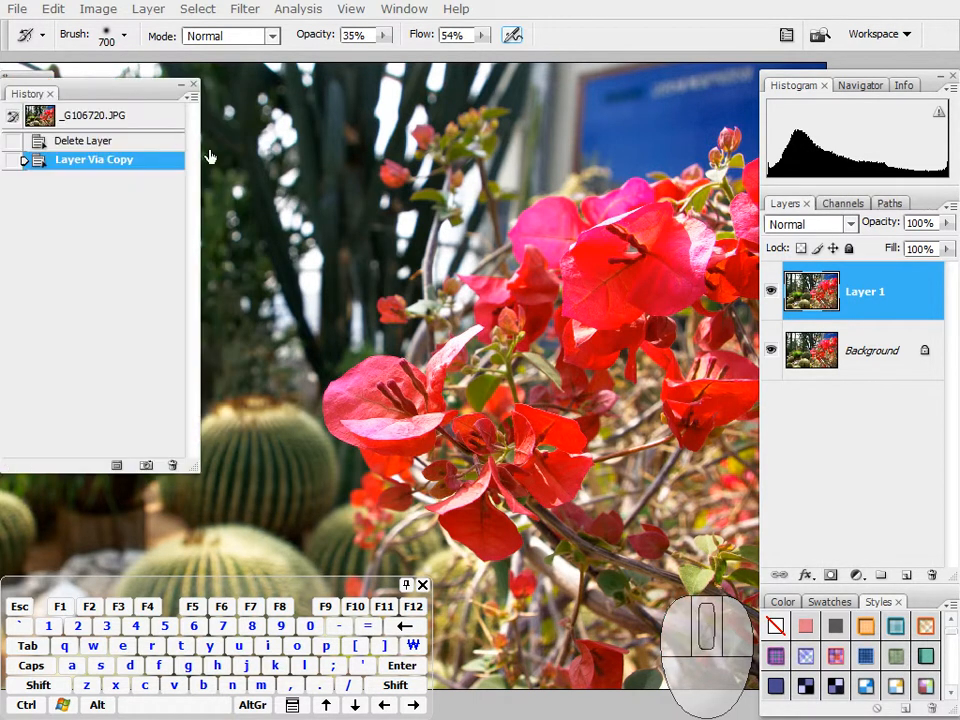
key(space)
drag(549, 343, 578, 372)
key(alt+shift+d)
mouse_move(88, 200)
mouse_down()
mouse_move(98, 231)
mouse_move(113, 227)
mouse_up()
drag(119, 194, 151, 213)
drag(160, 183, 170, 194)
drag(172, 177, 172, 216)
mouse_move(131, 144)
mouse_down()
mouse_move(168, 242)
mouse_move(43, 251)
mouse_move(197, 208)
mouse_move(125, 262)
mouse_move(192, 221)
mouse_up()
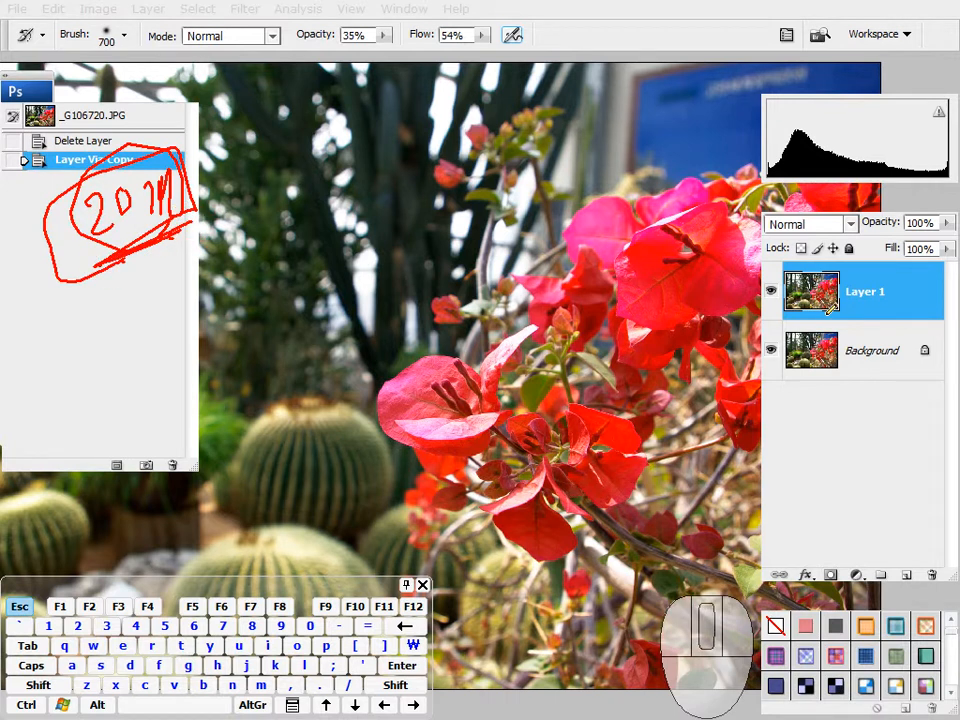
key(Escape)
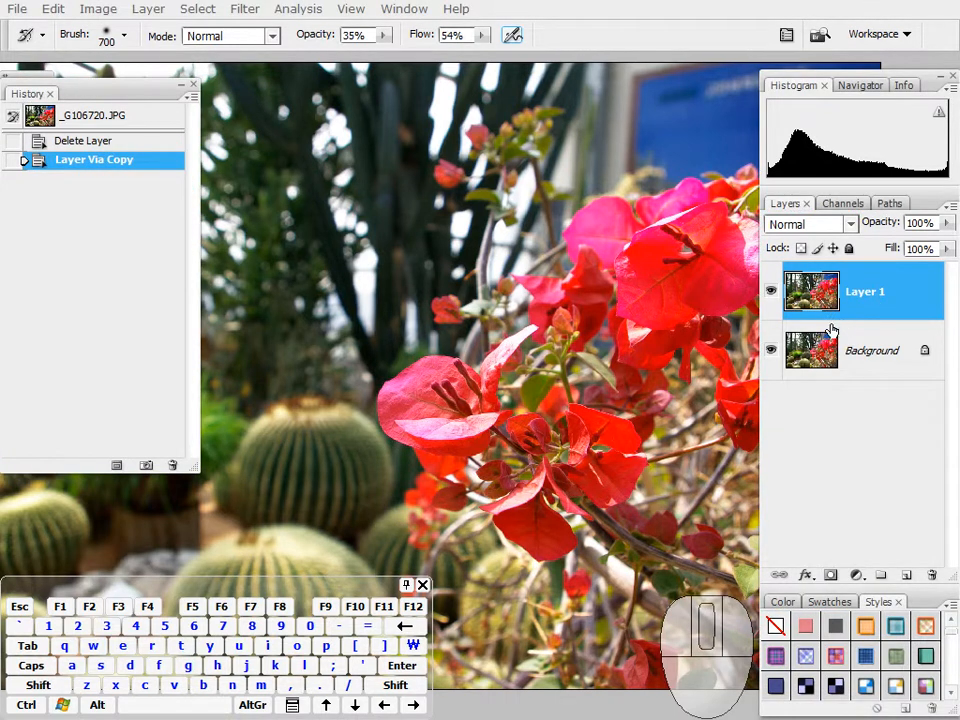
Step: Compare the photo's Red, Green and Blue channels for the brightness of the flowers against the background
key(space)
drag(677, 368, 663, 375)
click(843, 205)
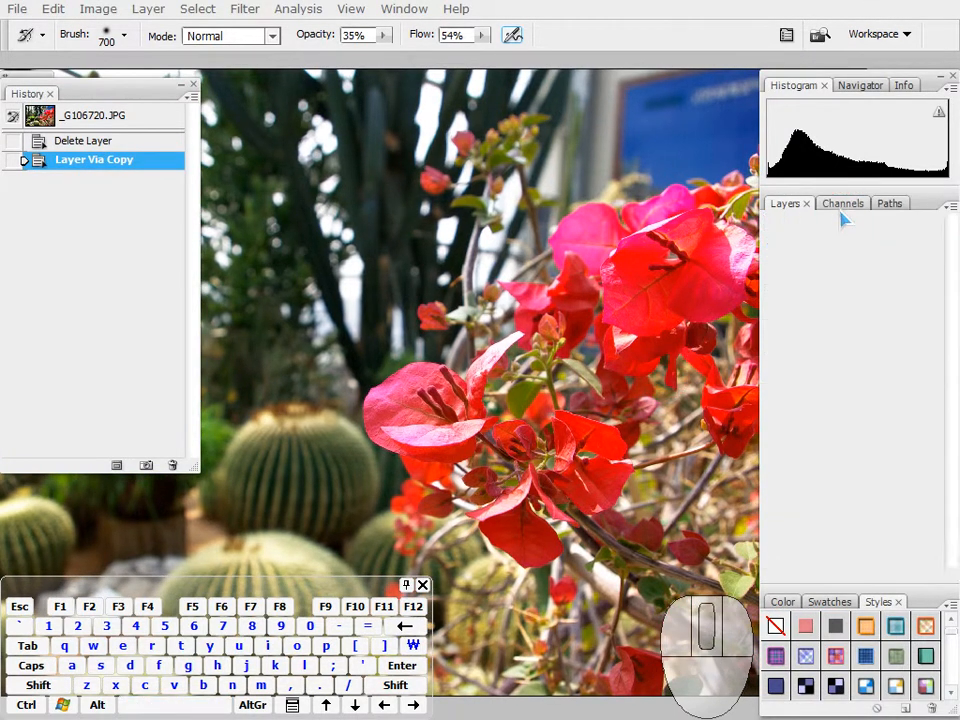
click(846, 401)
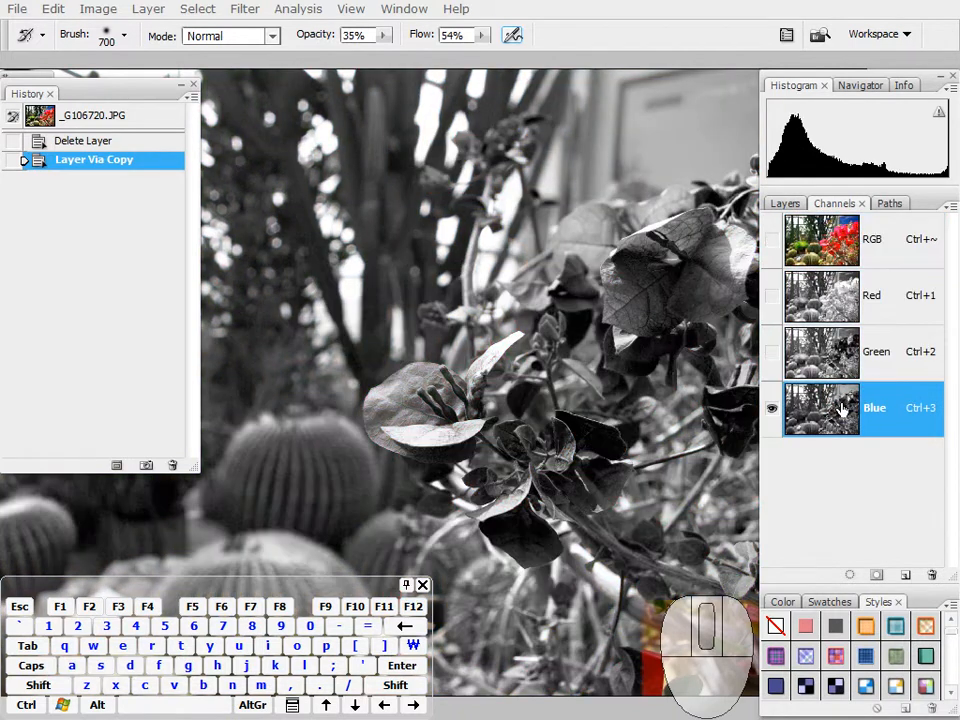
click(838, 358)
click(830, 298)
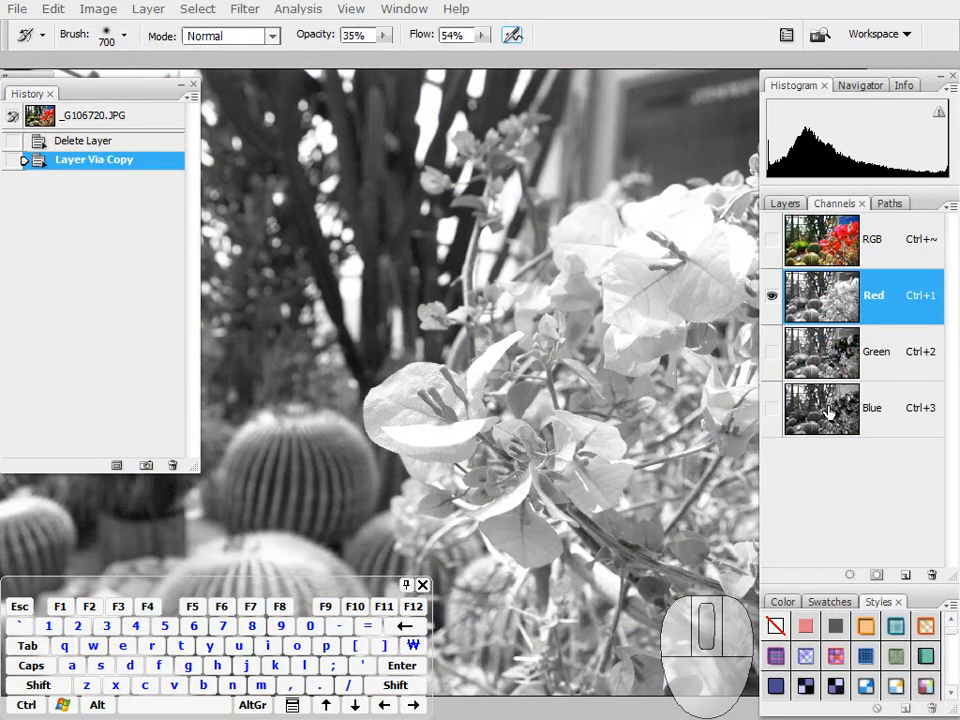
click(829, 358)
click(829, 411)
click(832, 360)
click(834, 303)
drag(687, 380, 649, 375)
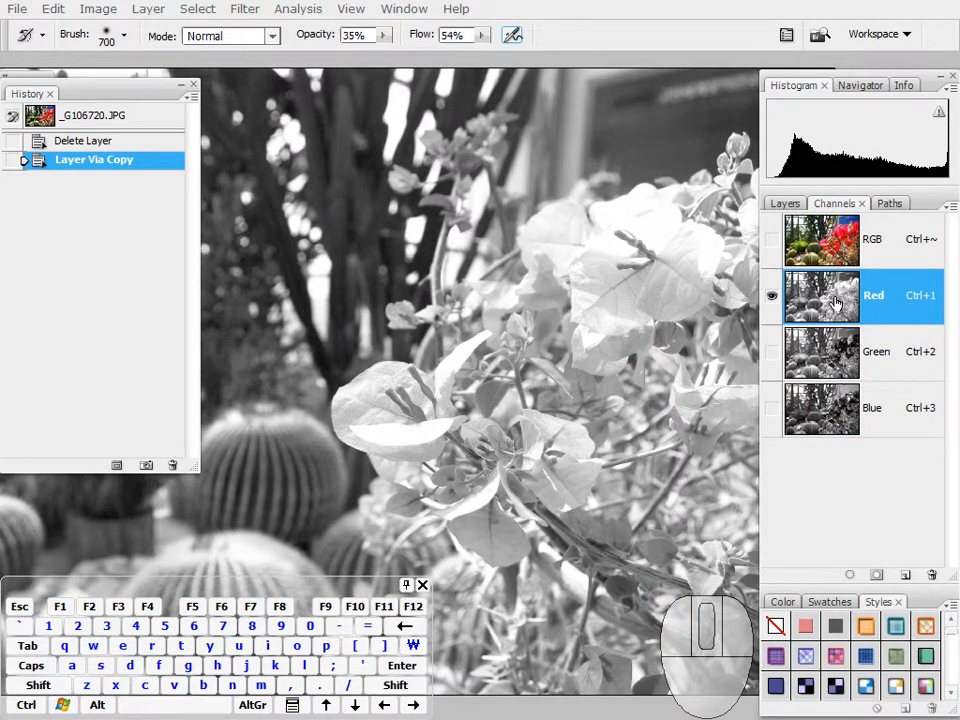
Step: Load the Red channel as a selection and copy the selected areas of Layer 1 to a new layer
ctrl+click(836, 305)
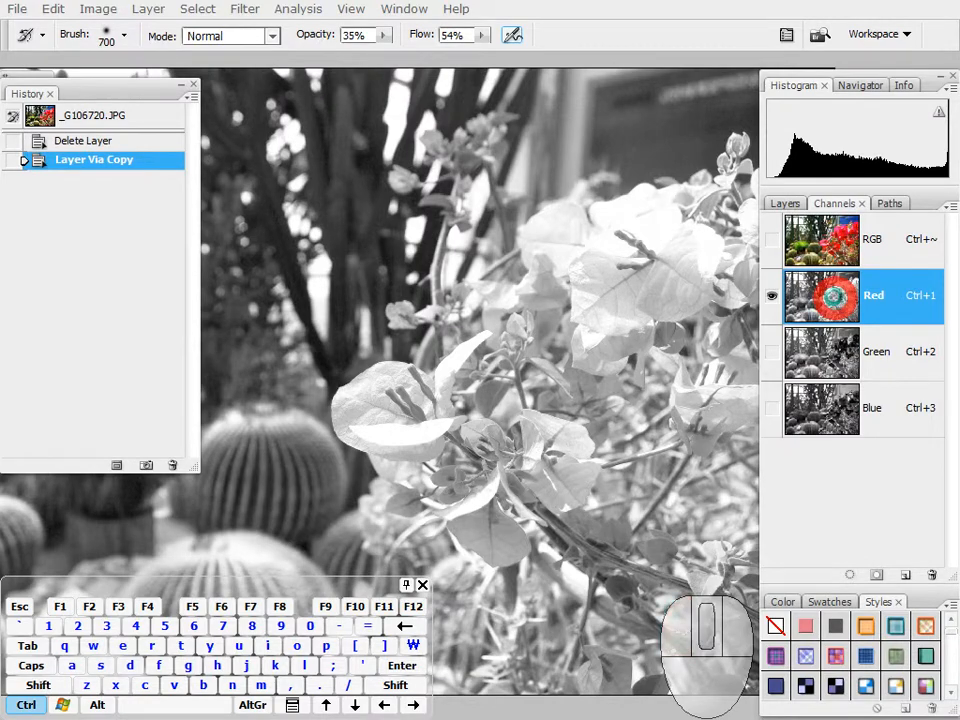
click(826, 235)
click(786, 204)
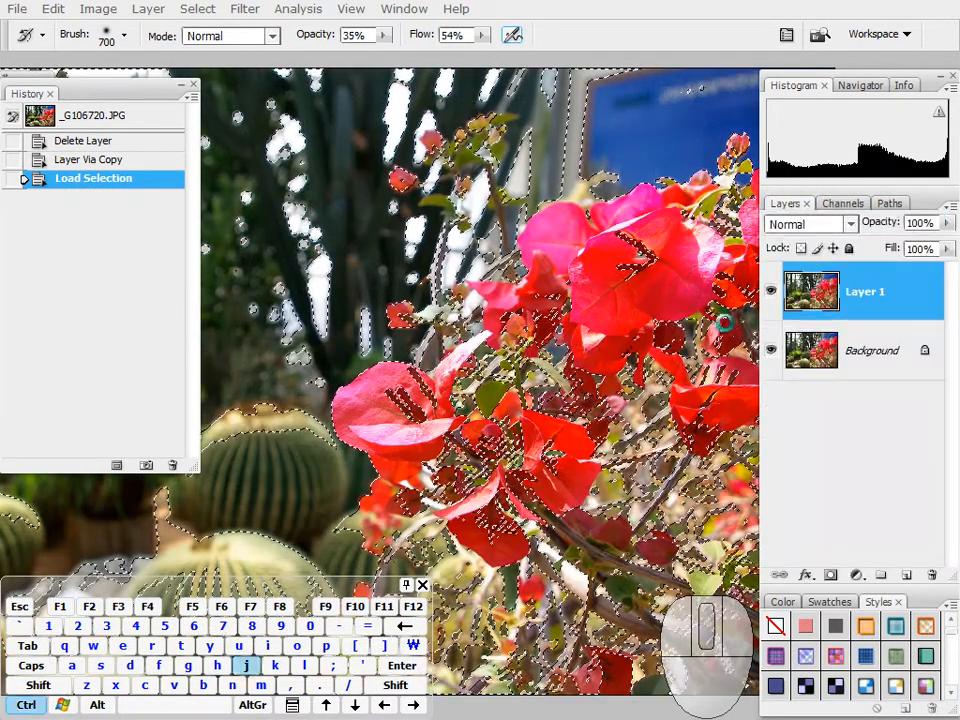
key(ctrl+j)
drag(669, 318, 742, 328)
drag(501, 354, 598, 324)
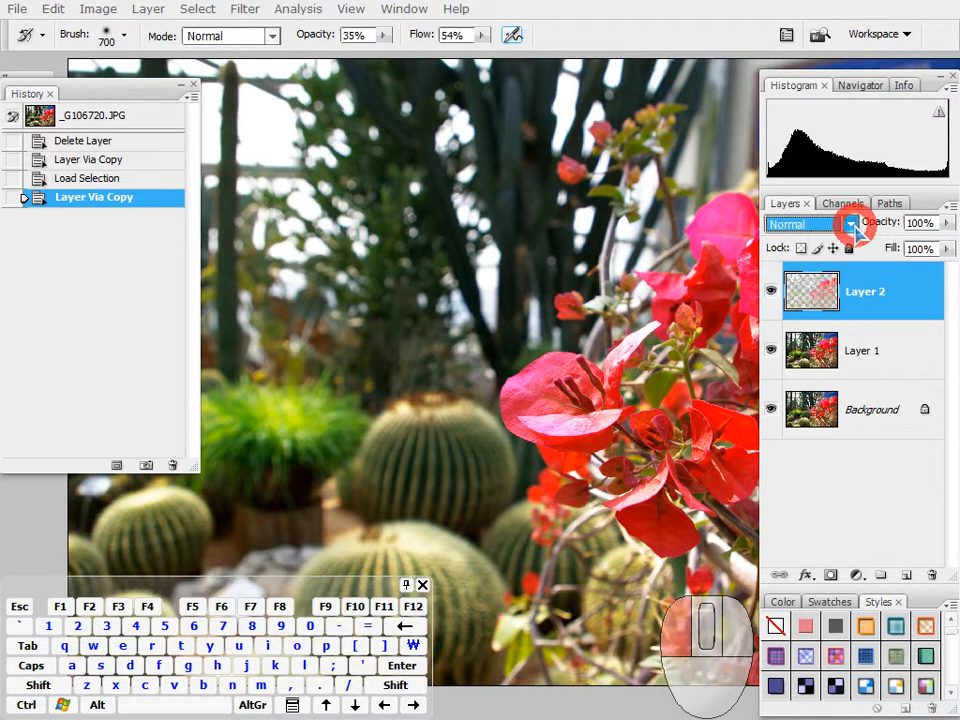
Step: Set Layer 2's blending mode to Screen and merge it with Layer 1
click(852, 226)
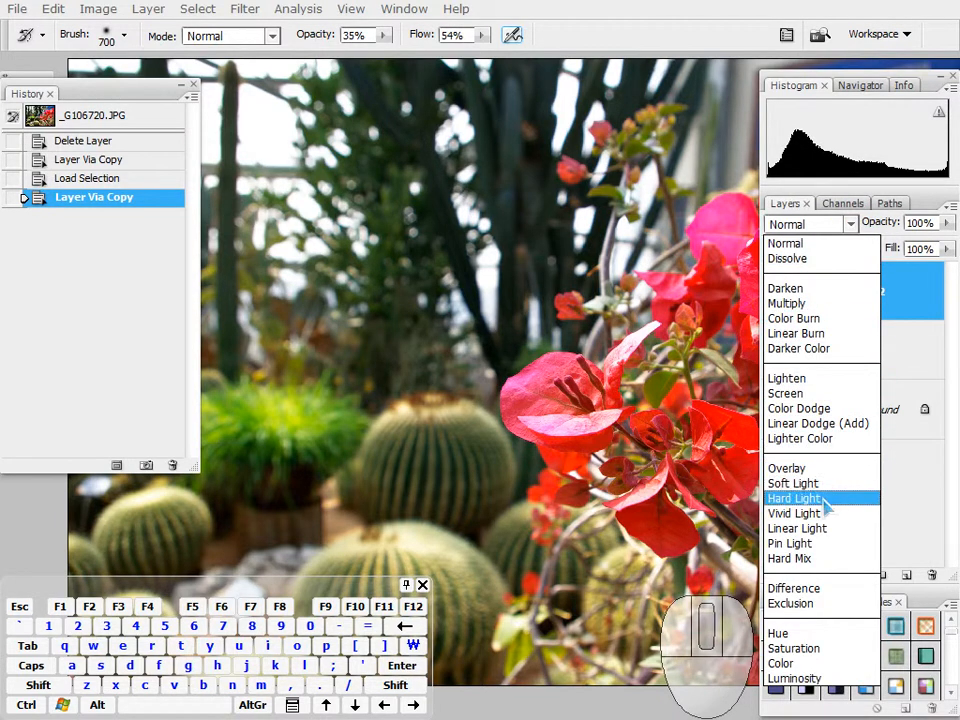
click(810, 395)
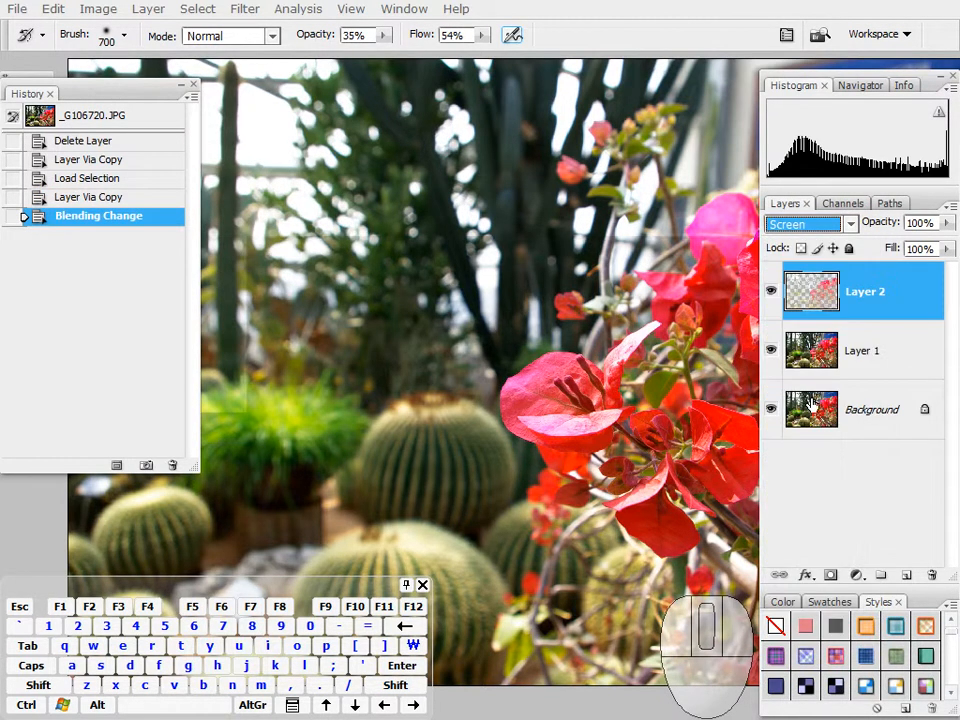
drag(626, 396, 659, 405)
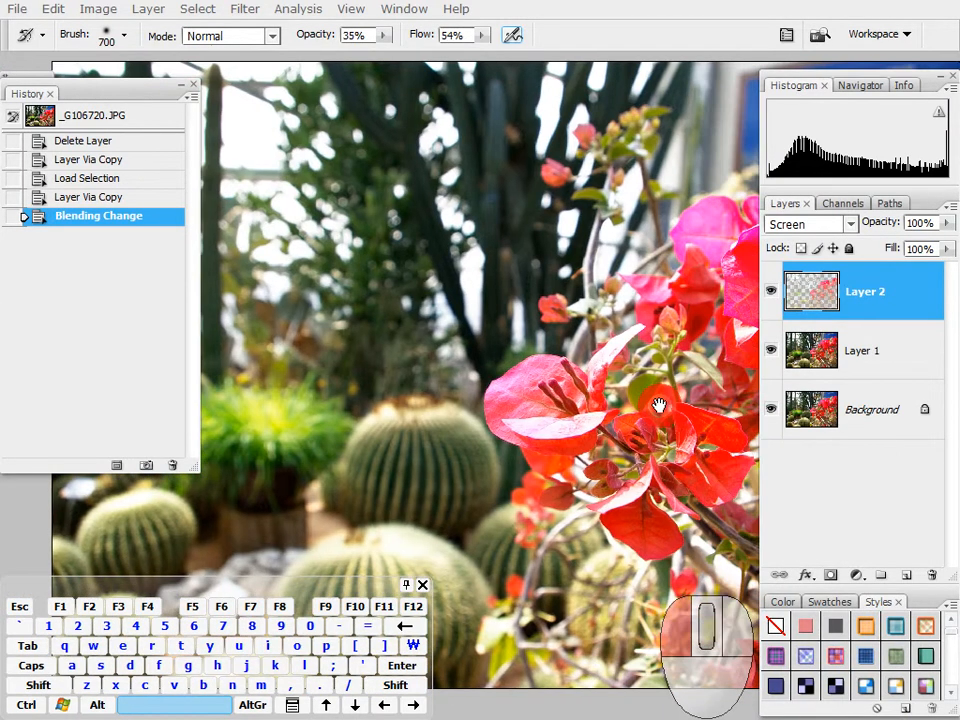
shift+click(876, 360)
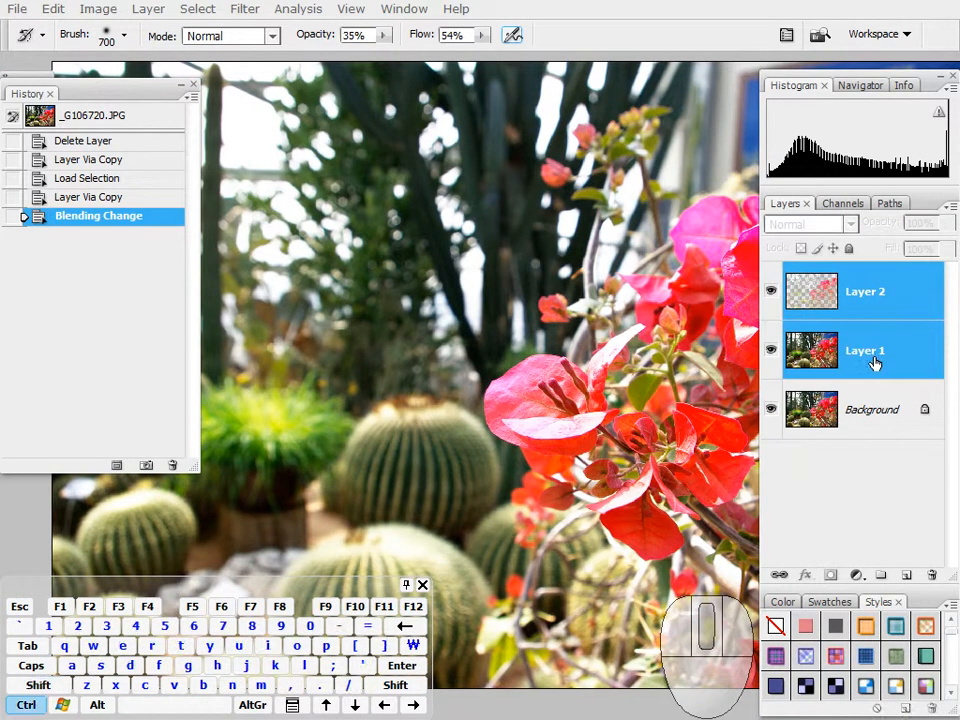
key(ctrl+e)
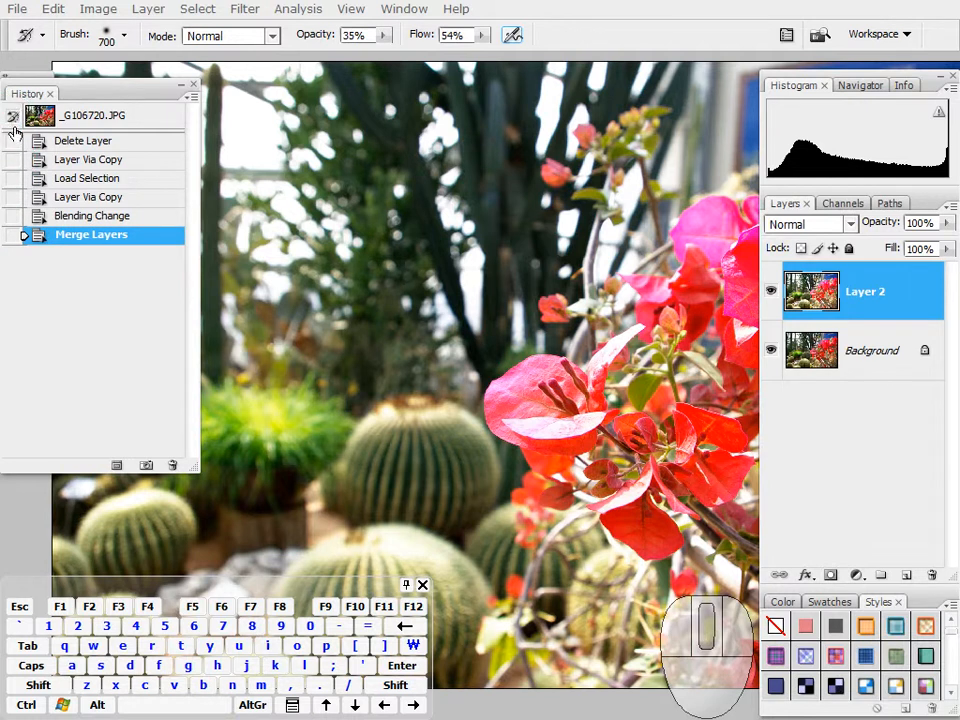
drag(600, 360, 533, 348)
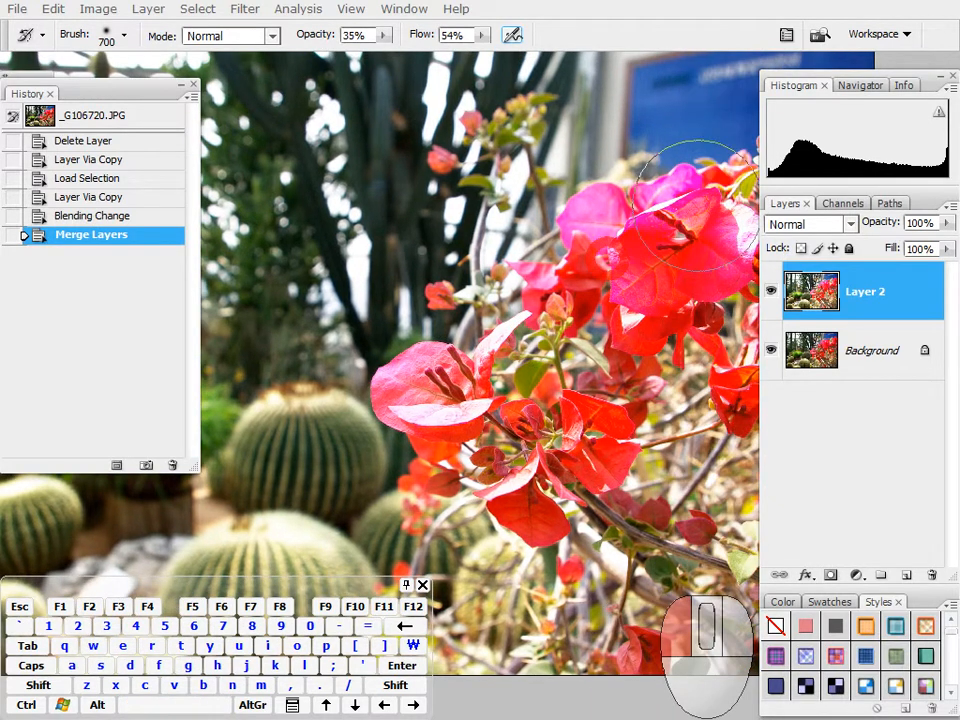
Step: Try a History Brush stroke over the red flowers and undo it
drag(608, 331, 598, 405)
key(ctrl+alt+z)
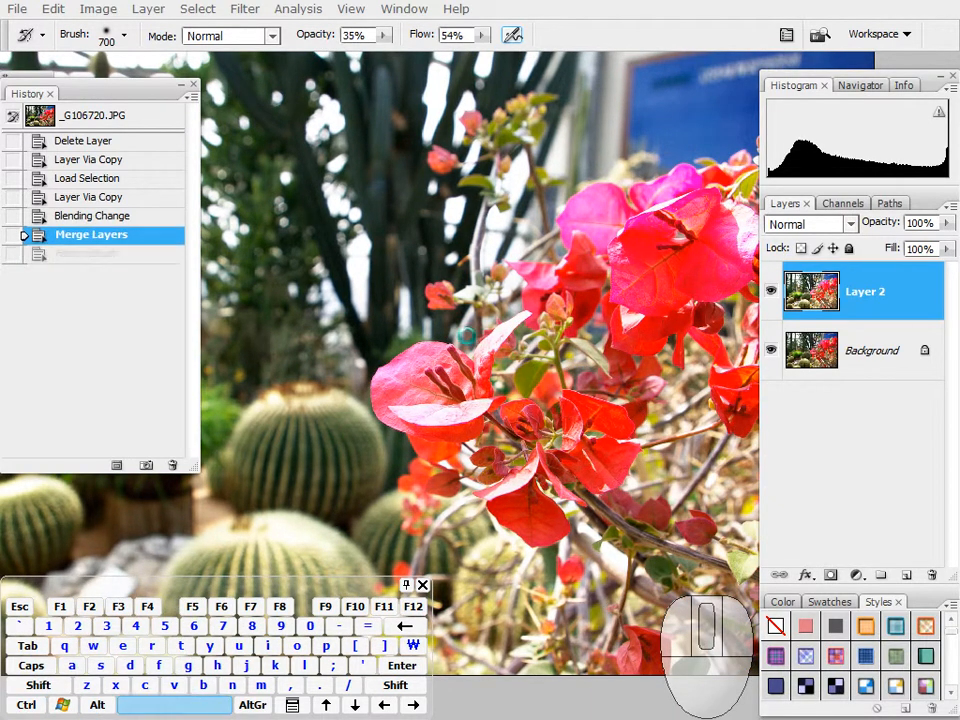
drag(415, 345, 595, 350)
drag(673, 395, 506, 364)
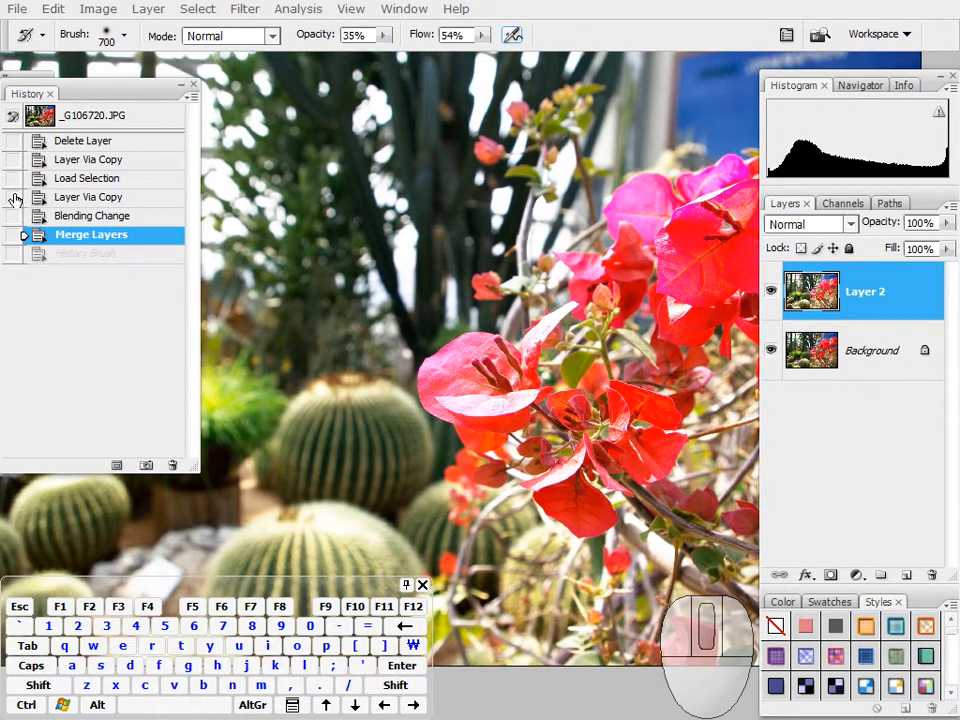
Step: Restore the History Brush state after reverting to the opening snapshot, and set the Merge Layers state as the History Brush source
click(12, 178)
click(86, 120)
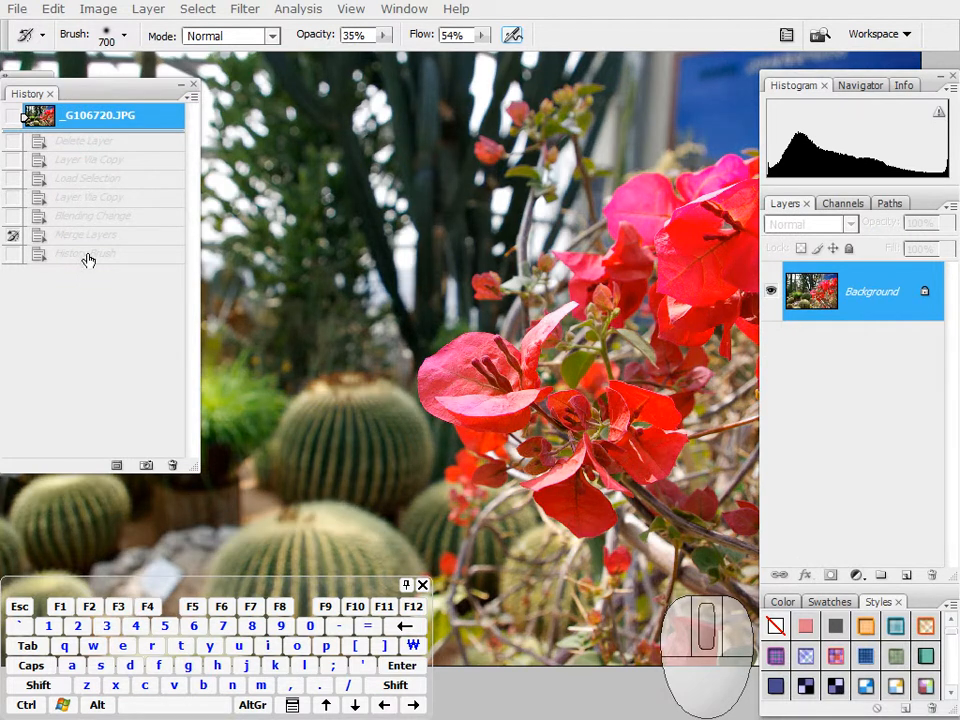
click(88, 256)
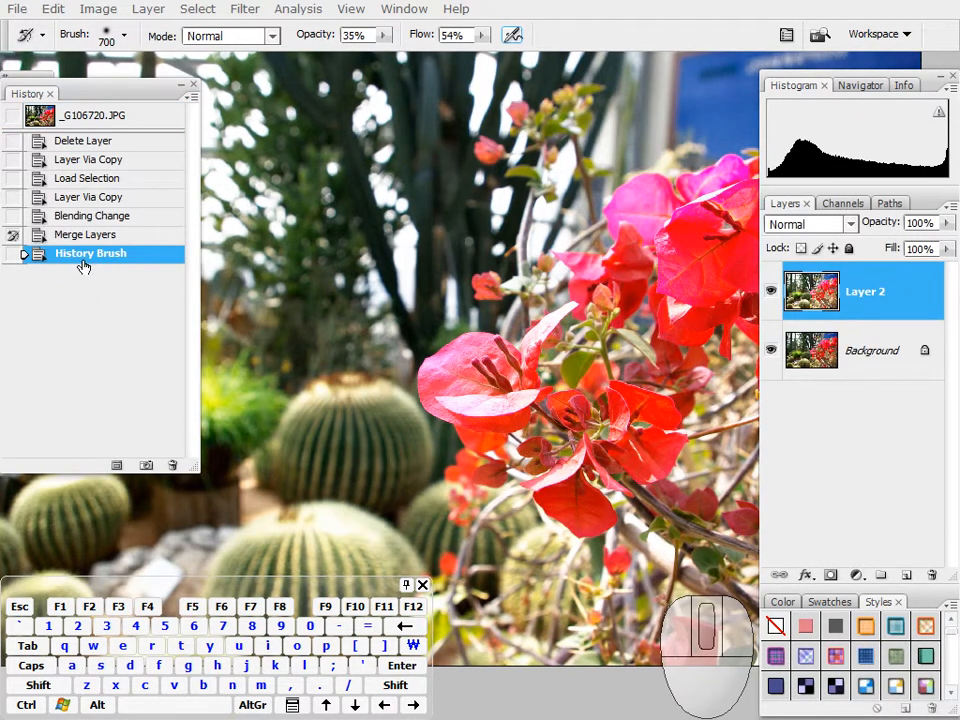
click(13, 140)
click(13, 216)
click(13, 234)
Step: Apply a Gaussian Blur with a radius of 16.7 pixels to Layer 2
mouse_move(422, 347)
mouse_down()
mouse_move(587, 347)
mouse_move(524, 364)
mouse_up()
click(245, 10)
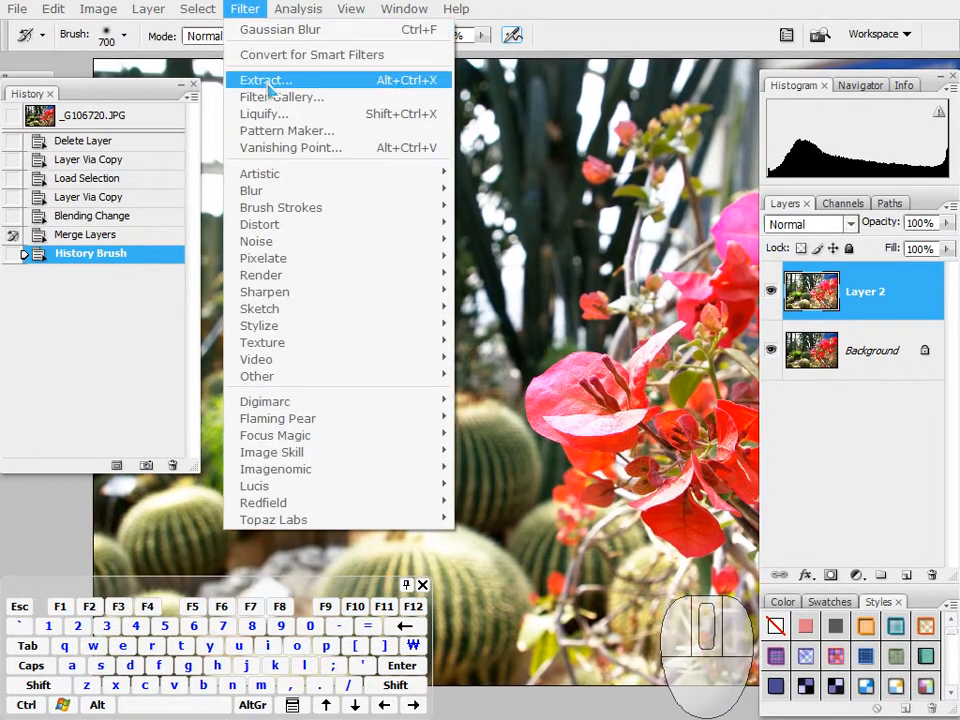
mouse_move(300, 190)
click(512, 257)
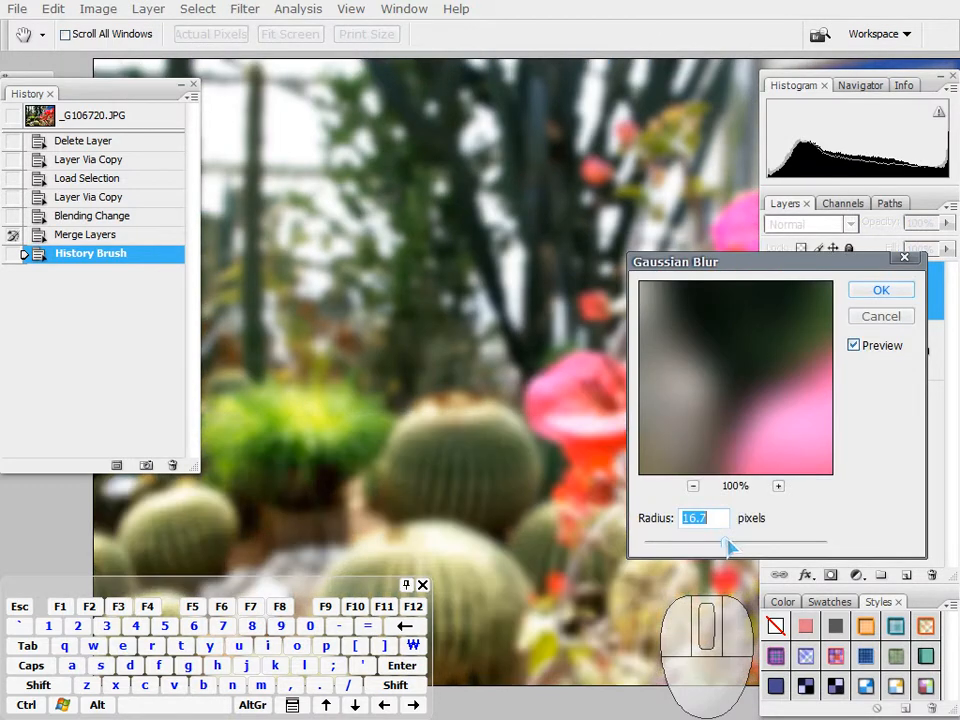
click(879, 290)
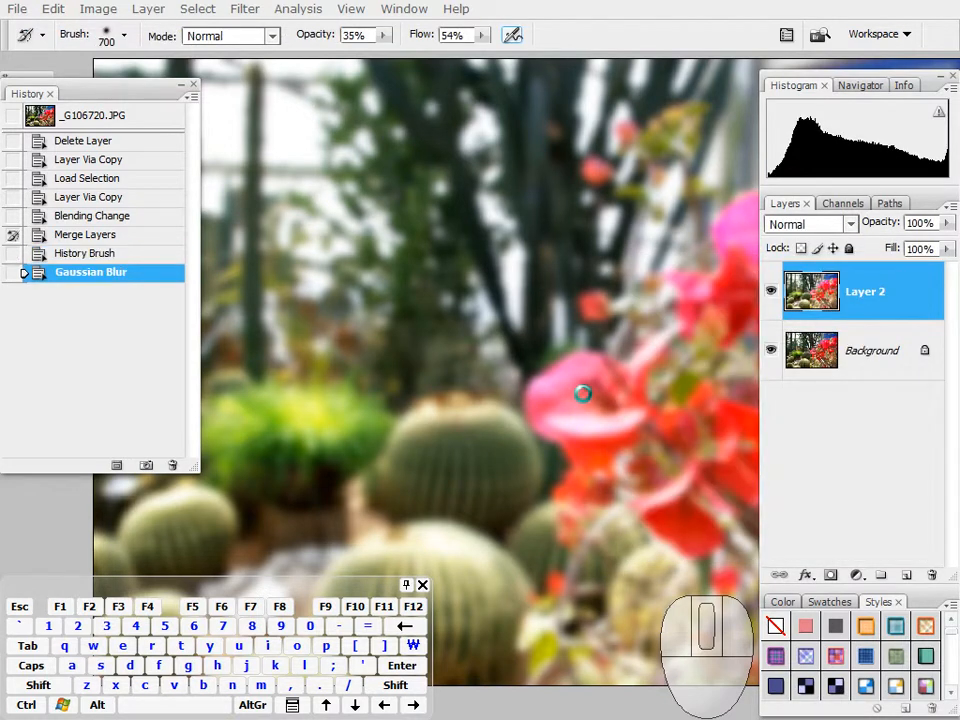
Step: Compare the image before and after the Gaussian Blur by switching between that history state and the History Brush state preceding it
key(space)
mouse_move(621, 392)
mouse_down()
mouse_move(613, 403)
mouse_move(499, 396)
mouse_move(634, 415)
mouse_move(606, 377)
mouse_move(482, 354)
mouse_move(384, 360)
mouse_move(461, 335)
mouse_move(463, 386)
mouse_up()
key(space)
key(space)
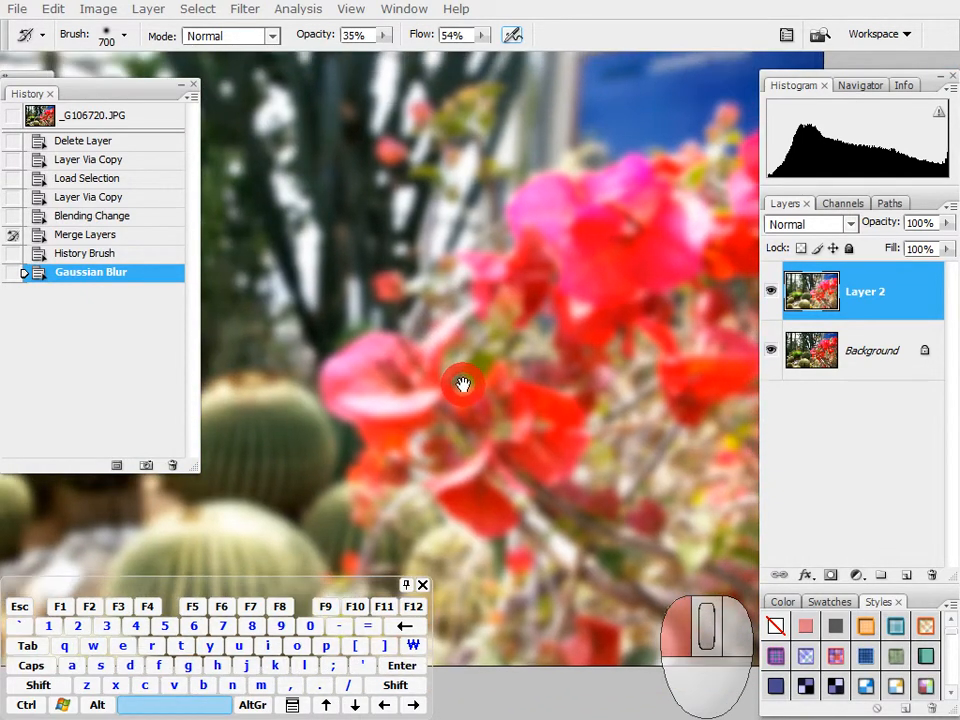
click(60, 254)
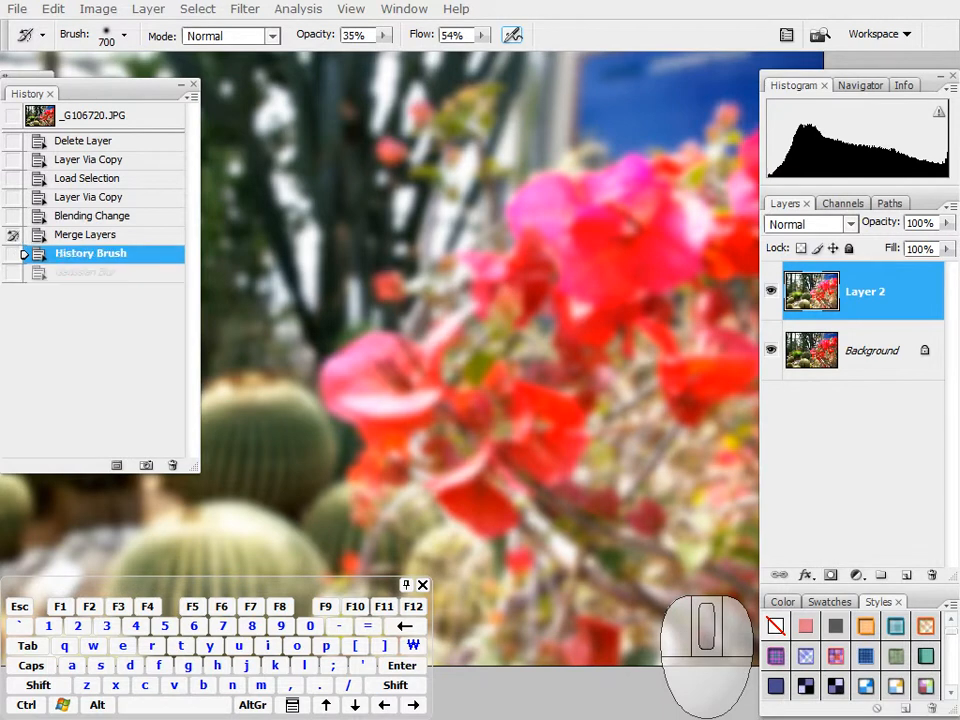
click(67, 273)
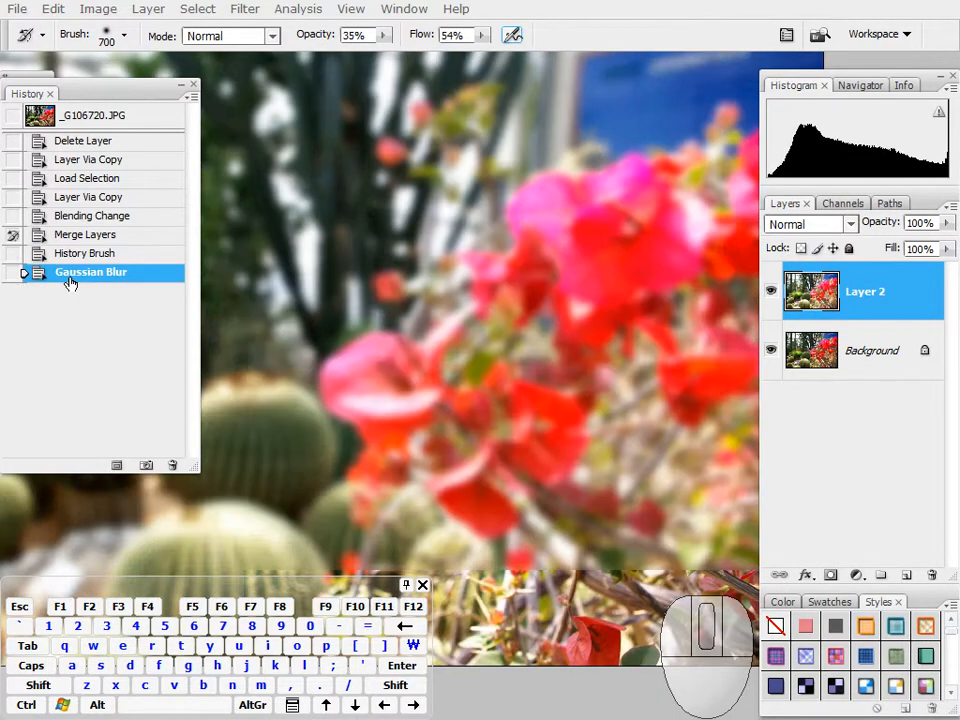
click(70, 256)
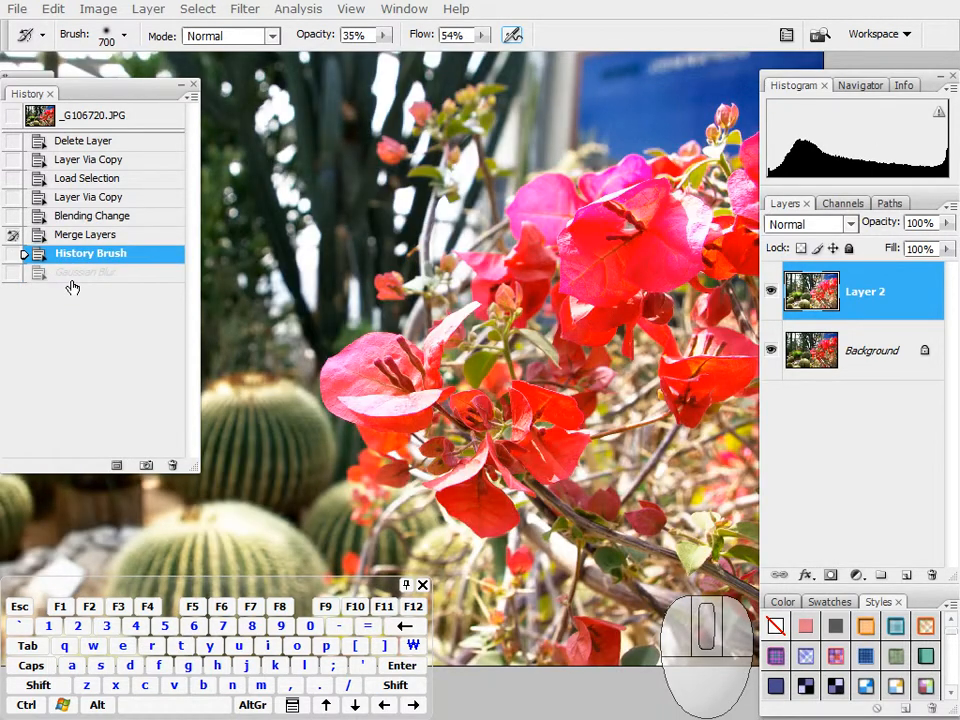
click(74, 272)
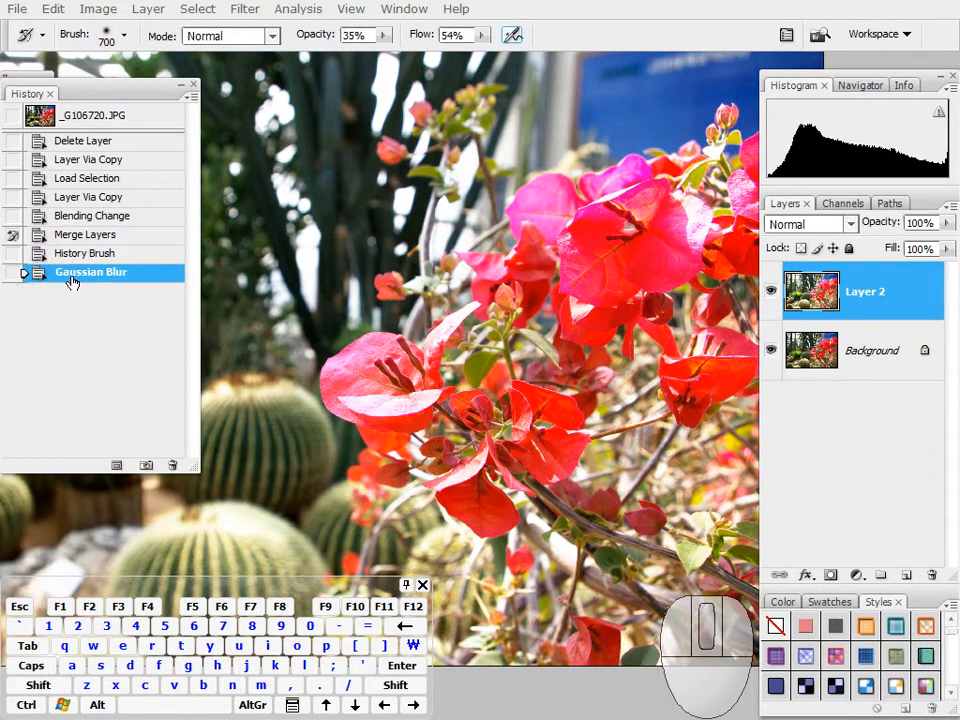
Step: Set the History Brush state preceding the Gaussian Blur as the brush source and paint sharpness back into the red flowers on Layer 2
key(space)
drag(538, 392, 518, 288)
mouse_move(343, 279)
mouse_down()
mouse_move(271, 221)
mouse_move(555, 378)
mouse_move(405, 390)
mouse_move(395, 320)
mouse_move(380, 300)
mouse_move(581, 559)
mouse_move(471, 290)
mouse_move(540, 282)
mouse_move(560, 265)
mouse_up()
key(space)
drag(499, 261, 567, 222)
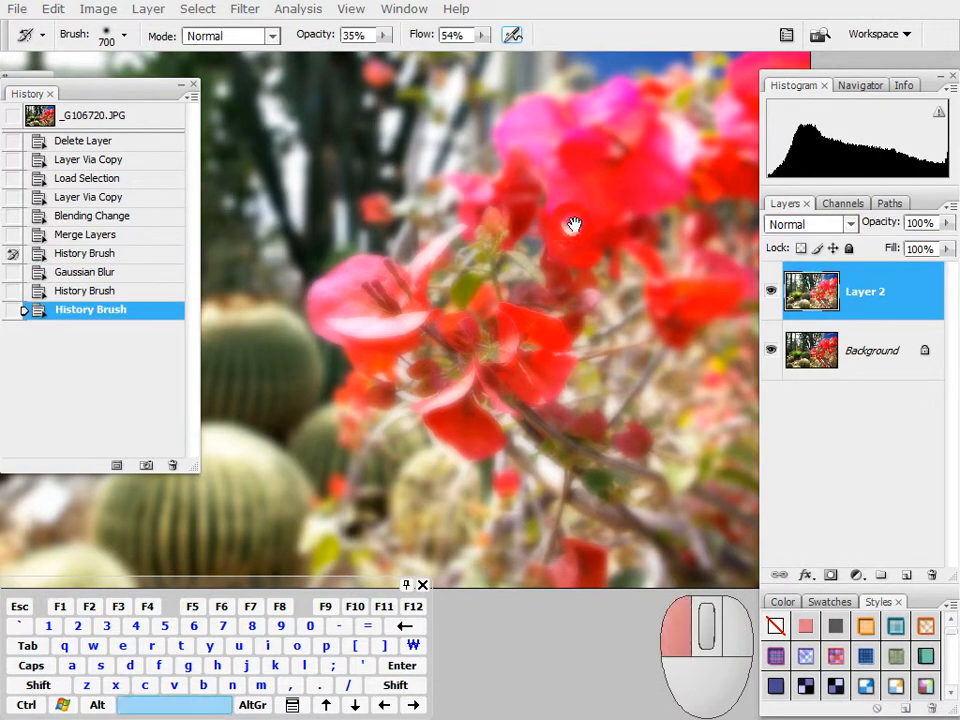
click(569, 227)
key(space)
mouse_move(590, 209)
mouse_down()
mouse_move(538, 267)
mouse_move(555, 200)
mouse_up()
mouse_move(635, 370)
mouse_down()
mouse_move(563, 404)
mouse_move(549, 466)
mouse_move(305, 352)
mouse_move(602, 604)
mouse_move(496, 455)
mouse_up()
mouse_move(511, 215)
mouse_down()
mouse_move(404, 434)
mouse_move(676, 305)
mouse_move(659, 541)
mouse_move(597, 535)
mouse_move(303, 227)
mouse_move(395, 144)
mouse_up()
drag(303, 305, 417, 457)
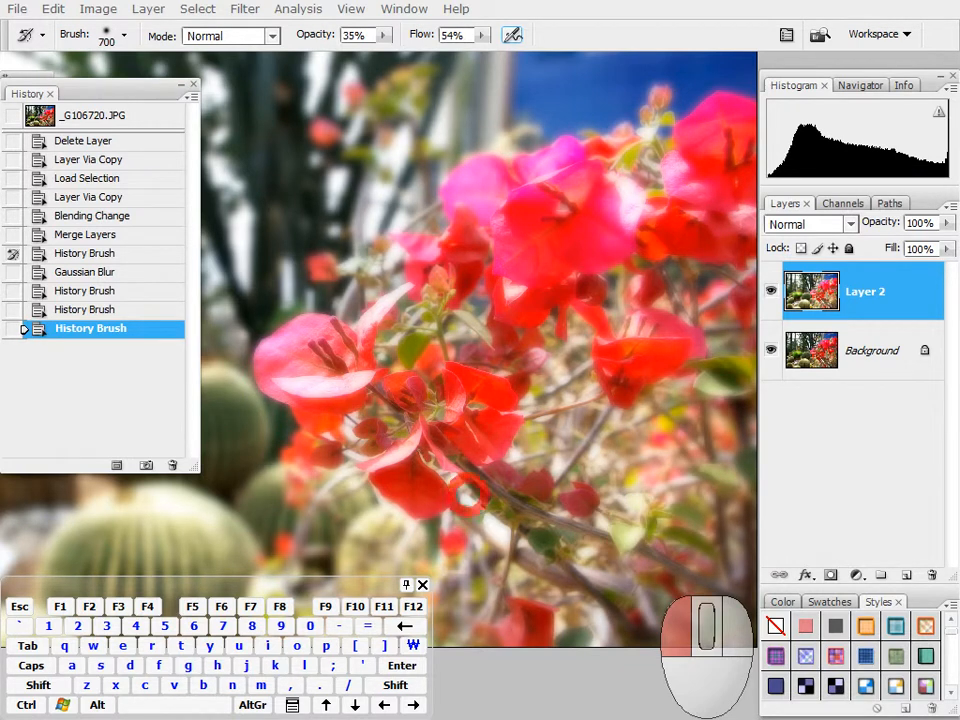
mouse_move(598, 457)
mouse_down()
mouse_move(693, 150)
mouse_move(415, 274)
mouse_move(353, 322)
mouse_move(346, 350)
mouse_move(431, 430)
mouse_move(394, 397)
mouse_move(448, 378)
mouse_move(401, 394)
mouse_move(521, 395)
mouse_move(470, 389)
mouse_move(477, 419)
mouse_up()
key(space)
key(space)
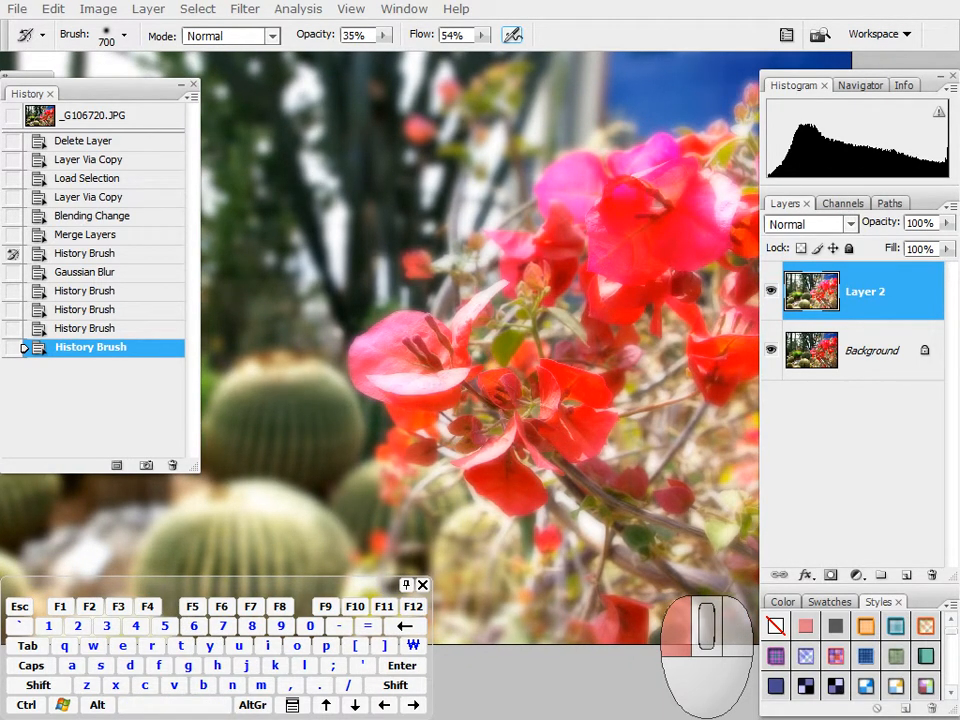
Step: Restore more sharp detail across the remaining red and pink flowers and their stems with further History Brush strokes
mouse_move(720, 361)
mouse_down()
mouse_move(466, 416)
mouse_move(622, 584)
mouse_up()
mouse_move(448, 347)
mouse_down()
mouse_move(423, 340)
mouse_move(519, 347)
mouse_move(481, 367)
mouse_move(489, 371)
mouse_move(547, 361)
mouse_up()
key(space)
mouse_move(486, 368)
mouse_down()
mouse_move(494, 335)
mouse_move(532, 288)
mouse_move(595, 470)
mouse_up()
drag(707, 545, 602, 217)
mouse_move(705, 230)
mouse_down()
mouse_move(482, 246)
mouse_move(596, 264)
mouse_move(493, 315)
mouse_up()
mouse_move(726, 212)
mouse_down()
mouse_move(455, 254)
mouse_move(300, 328)
mouse_move(602, 597)
mouse_up()
mouse_move(500, 495)
mouse_down()
mouse_move(300, 300)
mouse_move(255, 295)
mouse_move(262, 290)
mouse_up()
Step: Set the History Brush mode to Multiply and make the Gaussian Blur state its source
drag(356, 378, 648, 322)
mouse_move(507, 328)
mouse_down()
mouse_move(467, 347)
mouse_move(317, 343)
mouse_move(553, 345)
mouse_move(564, 364)
mouse_up()
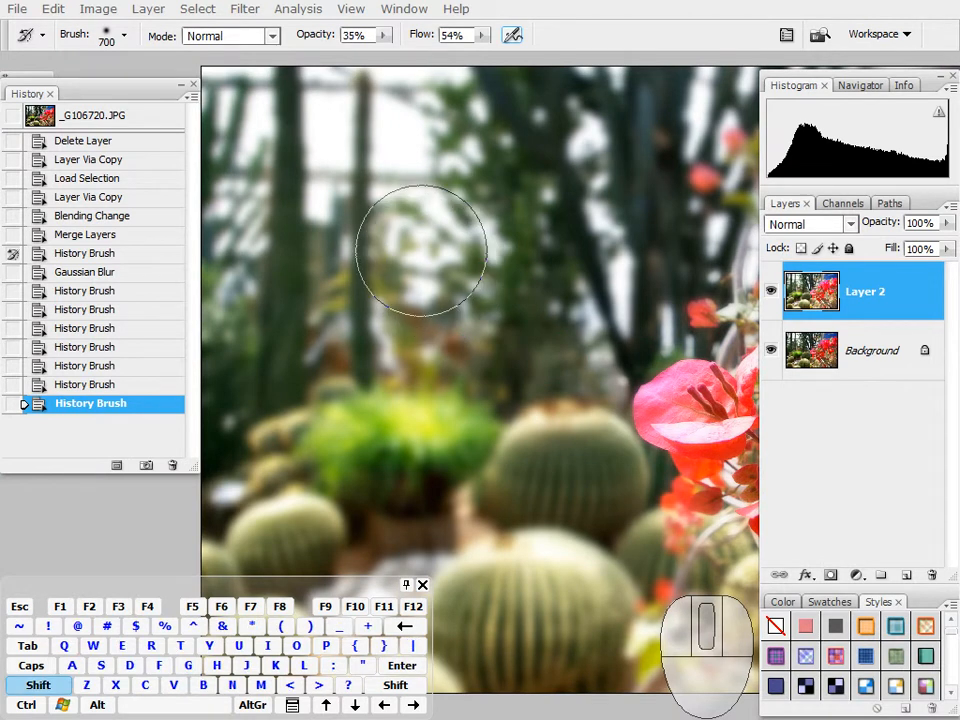
right_click(424, 252)
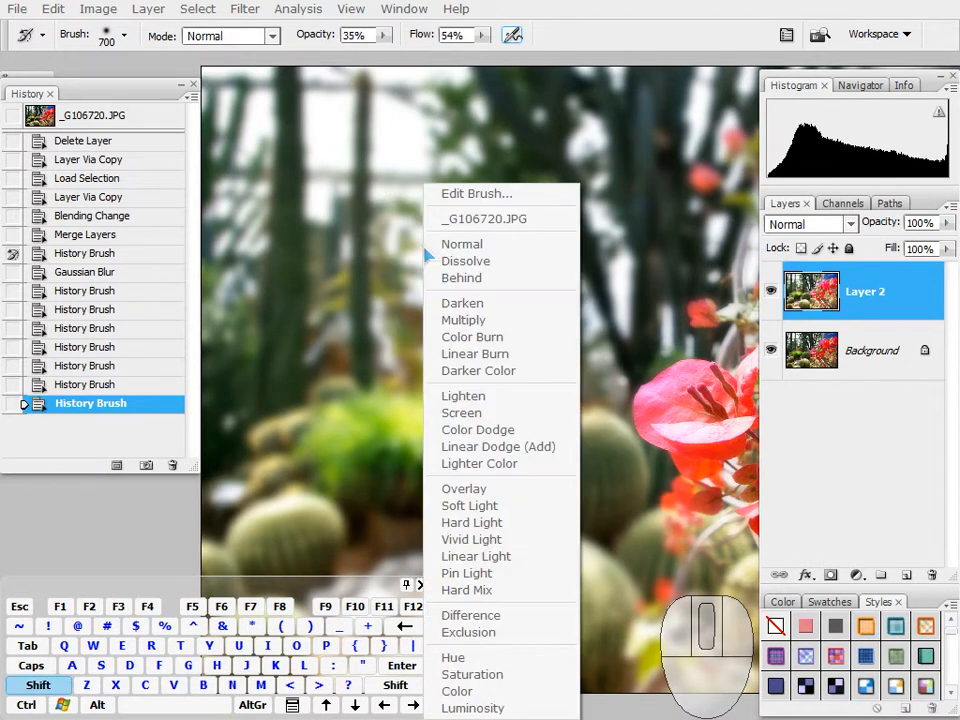
click(463, 320)
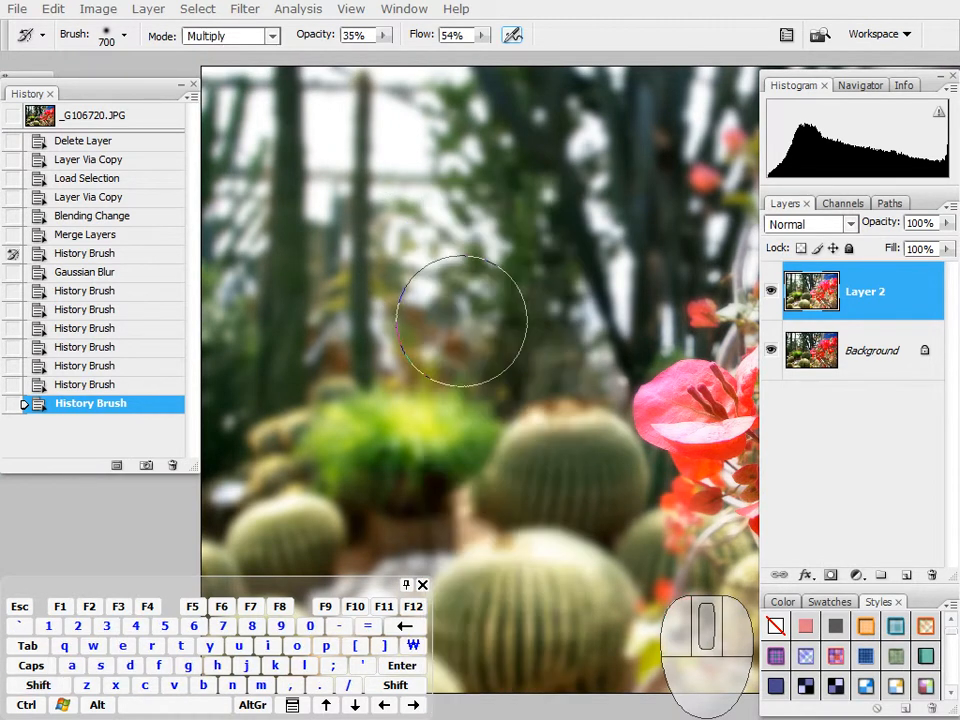
drag(456, 321, 452, 291)
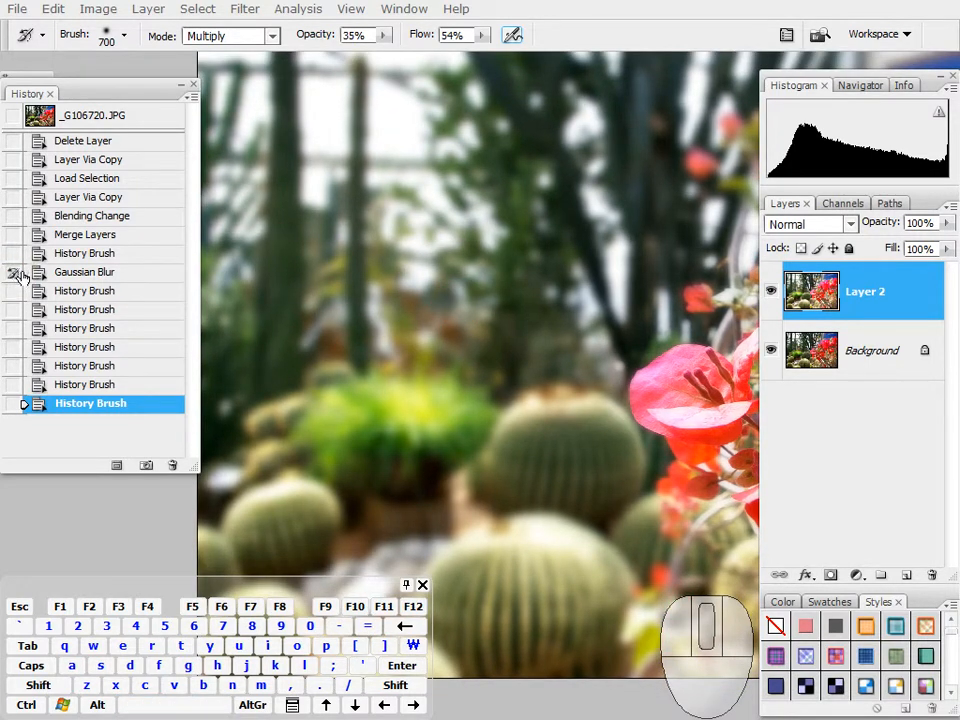
click(62, 281)
click(76, 404)
mouse_move(397, 255)
mouse_down()
mouse_move(429, 272)
mouse_move(410, 292)
mouse_up()
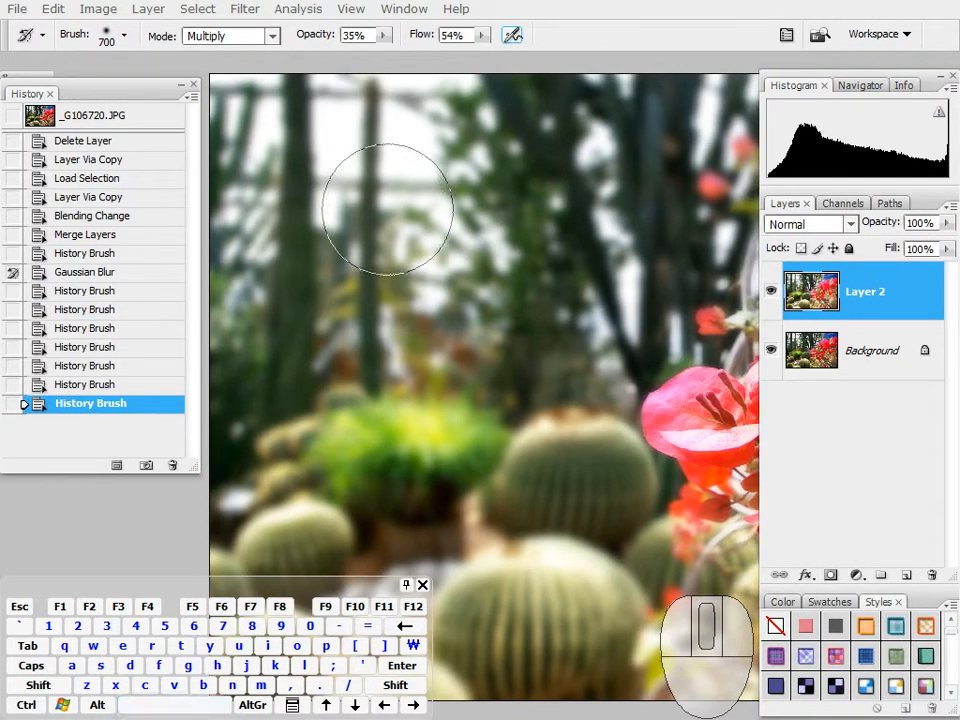
Step: Darken the blurred background trees, green plant and cacti with Multiply History Brush strokes
drag(405, 217, 393, 205)
drag(455, 162, 366, 371)
drag(481, 199, 433, 396)
mouse_move(471, 328)
mouse_down()
mouse_move(455, 432)
mouse_move(401, 381)
mouse_move(312, 510)
mouse_move(387, 441)
mouse_move(552, 339)
mouse_move(286, 486)
mouse_move(512, 368)
mouse_move(403, 460)
mouse_move(475, 359)
mouse_move(477, 439)
mouse_move(524, 439)
mouse_move(493, 294)
mouse_up()
mouse_move(514, 488)
mouse_down()
mouse_move(519, 497)
mouse_move(536, 421)
mouse_move(574, 364)
mouse_move(238, 435)
mouse_move(405, 483)
mouse_move(703, 450)
mouse_move(640, 397)
mouse_up()
mouse_move(499, 264)
mouse_down()
mouse_move(529, 530)
mouse_move(518, 522)
mouse_up()
mouse_move(337, 186)
mouse_down()
mouse_move(253, 428)
mouse_move(621, 225)
mouse_move(645, 311)
mouse_move(437, 476)
mouse_move(329, 504)
mouse_move(448, 457)
mouse_move(484, 420)
mouse_move(482, 227)
mouse_up()
key(space)
mouse_move(288, 428)
mouse_down()
mouse_move(373, 328)
mouse_move(596, 414)
mouse_move(602, 484)
mouse_move(403, 388)
mouse_move(330, 300)
mouse_up()
key(space)
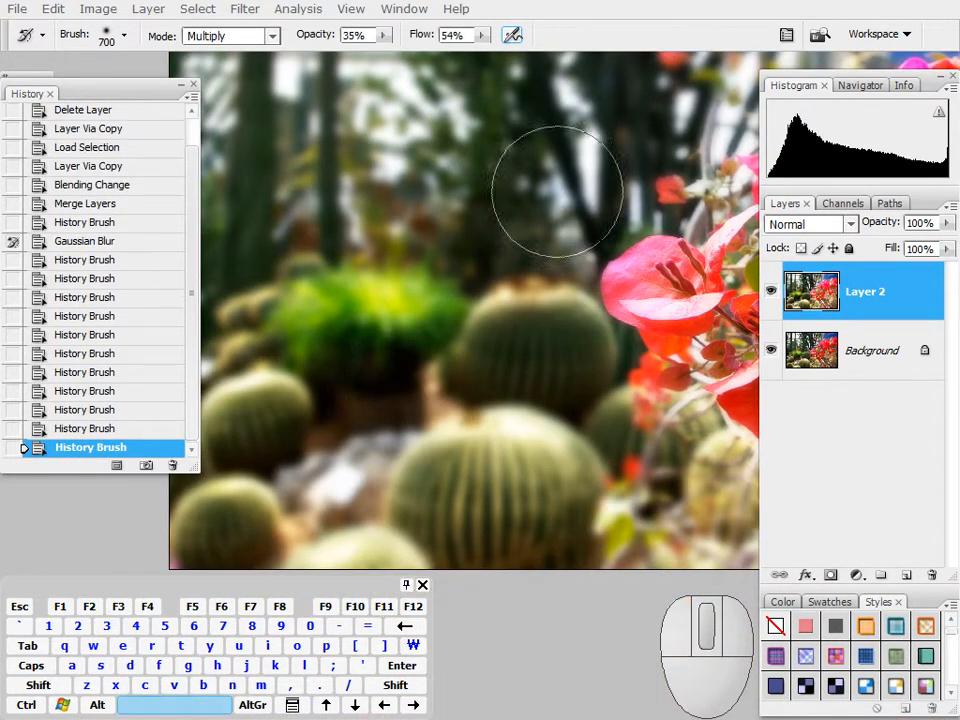
drag(550, 184, 550, 184)
click(480, 268)
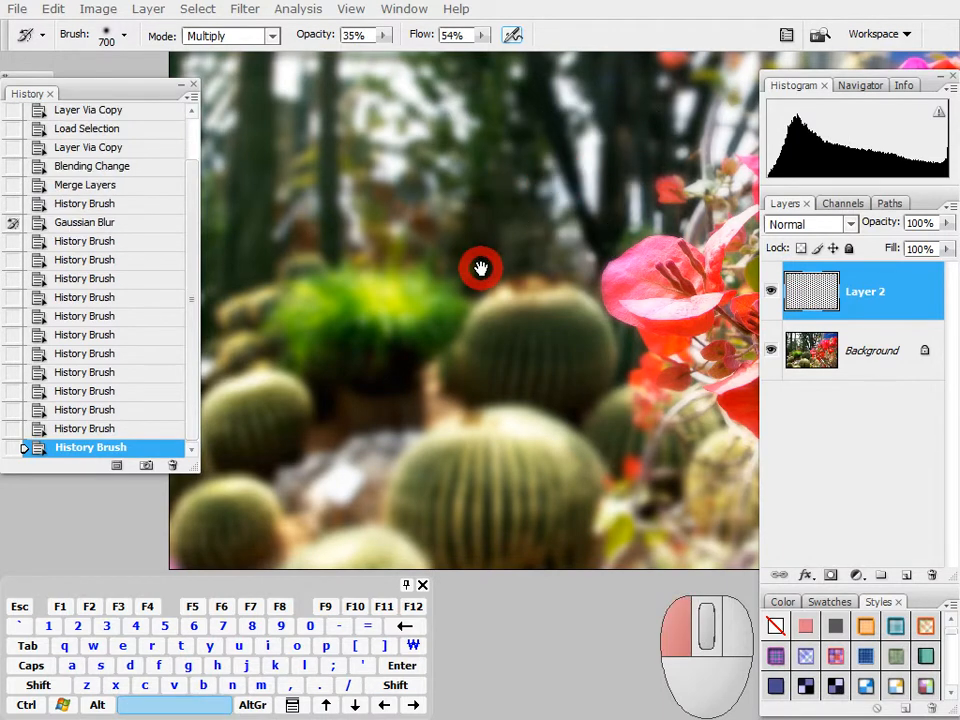
key(space)
click(547, 249)
click(611, 274)
key(space)
Step: Darken the background around the red flowers with further Multiply History Brush strokes
drag(649, 268, 347, 436)
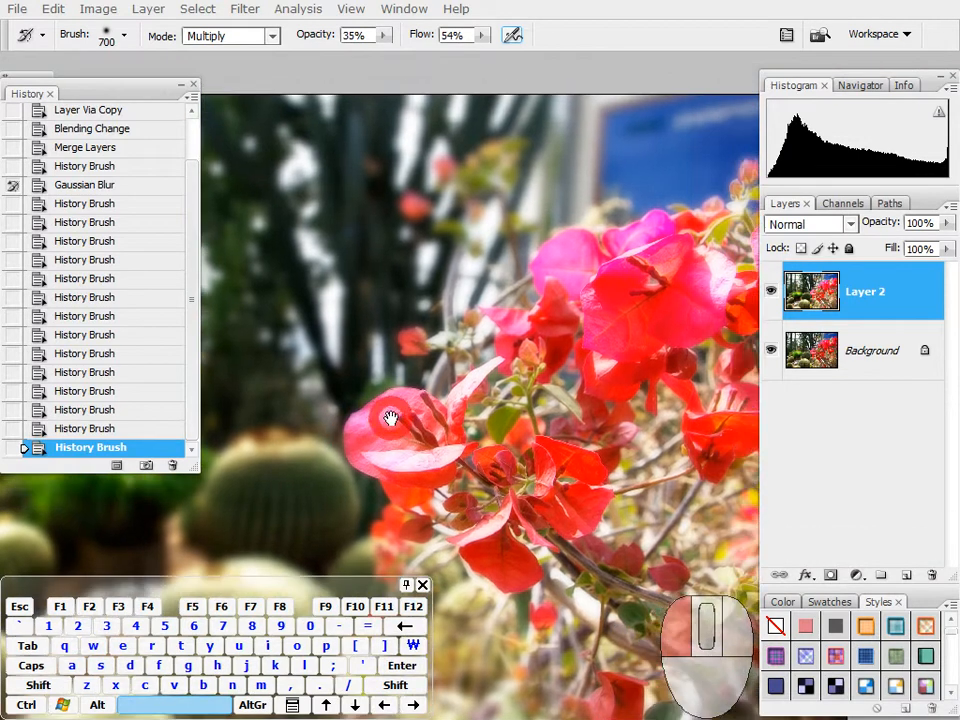
mouse_move(761, 120)
mouse_down()
mouse_move(735, 140)
mouse_move(571, 196)
mouse_move(410, 278)
mouse_up()
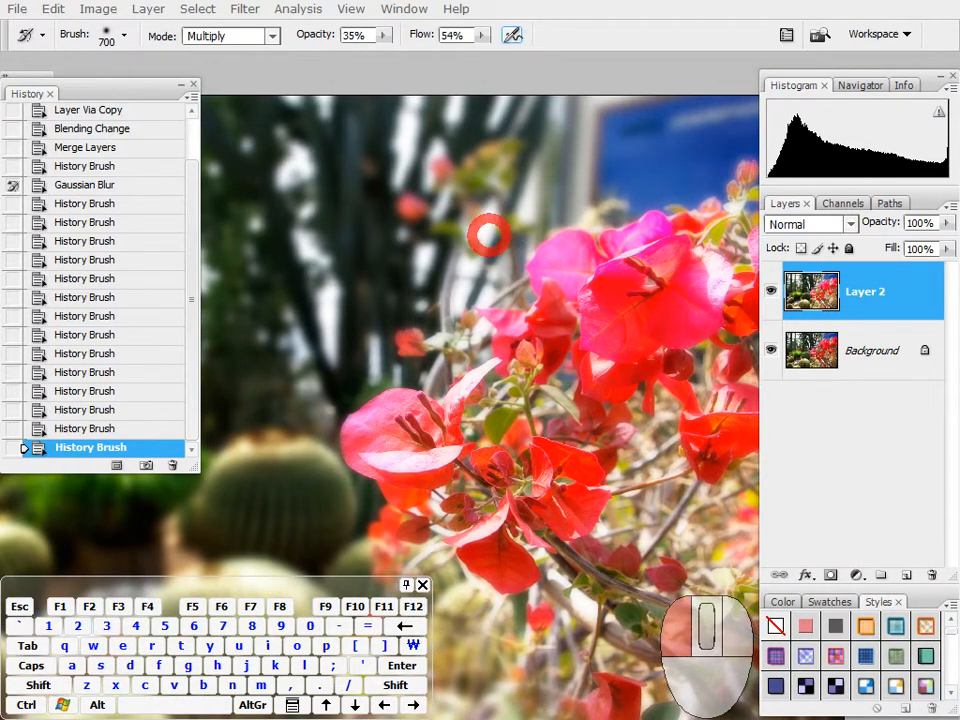
mouse_move(498, 250)
mouse_down()
mouse_move(422, 274)
mouse_move(507, 345)
mouse_up()
key(space)
mouse_move(557, 393)
mouse_down()
mouse_move(523, 253)
mouse_move(455, 222)
mouse_up()
mouse_move(703, 467)
mouse_down()
mouse_move(690, 527)
mouse_move(263, 513)
mouse_move(378, 516)
mouse_move(309, 408)
mouse_move(385, 483)
mouse_move(342, 408)
mouse_move(402, 471)
mouse_move(561, 314)
mouse_move(550, 316)
mouse_move(561, 333)
mouse_move(654, 344)
mouse_move(623, 337)
mouse_move(691, 323)
mouse_up()
mouse_move(648, 369)
mouse_down()
mouse_move(492, 287)
mouse_move(411, 191)
mouse_move(487, 287)
mouse_up()
key(space)
mouse_move(548, 280)
mouse_down()
mouse_move(431, 317)
mouse_move(662, 446)
mouse_up()
click(435, 313)
key(space)
mouse_move(581, 407)
mouse_down()
mouse_move(614, 418)
mouse_move(606, 414)
mouse_up()
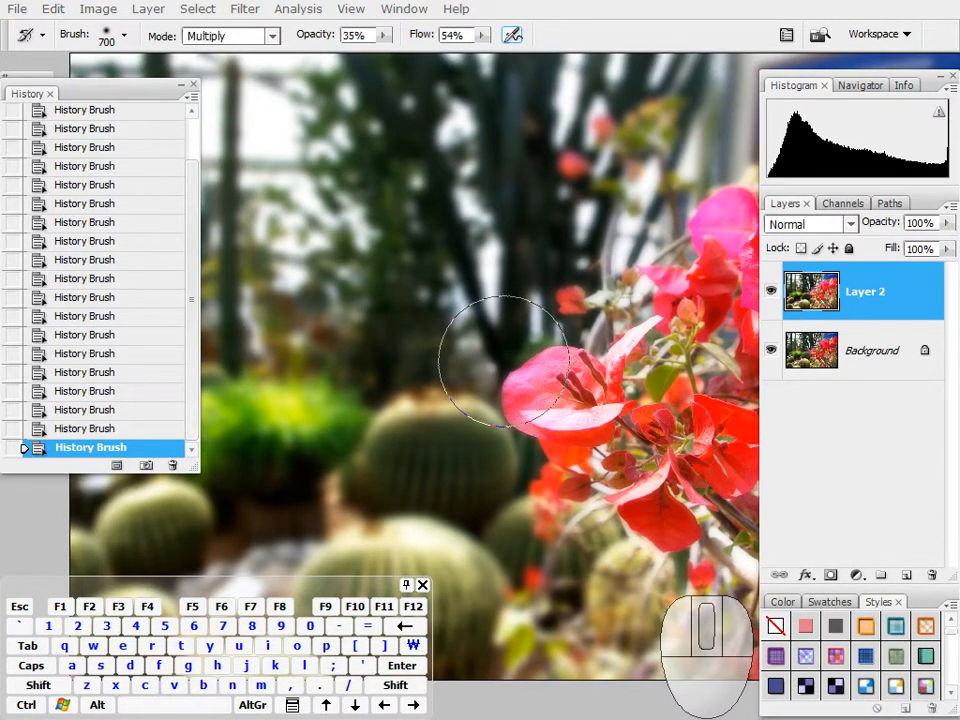
Step: Reduce Layer 2's saturation to -55 directly with Hue/Saturation, without adding an adjustment layer
key(space)
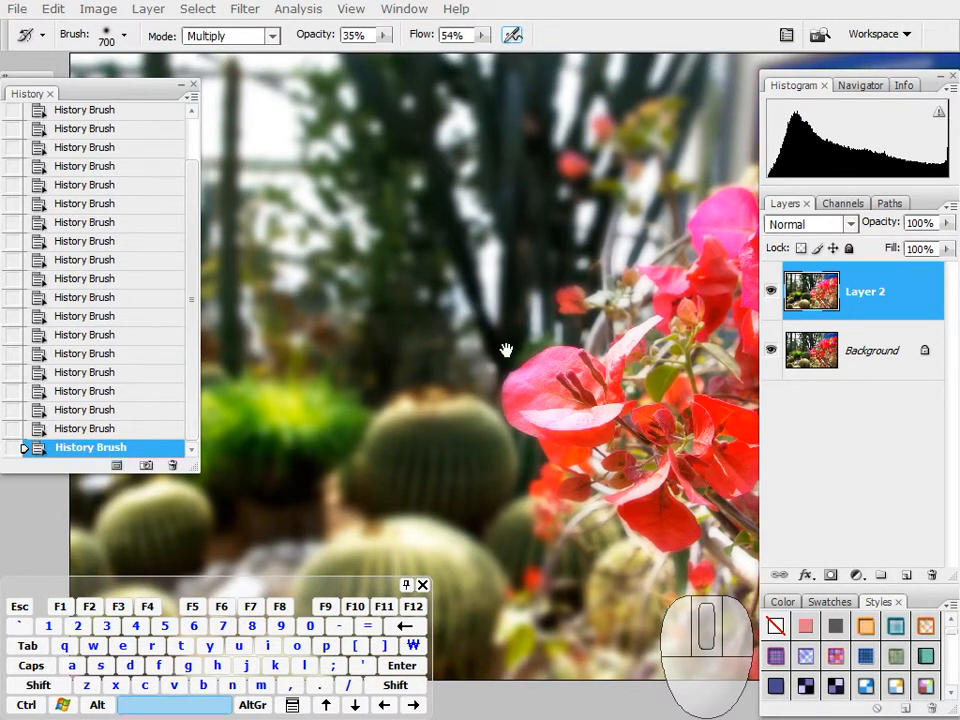
drag(506, 343, 510, 349)
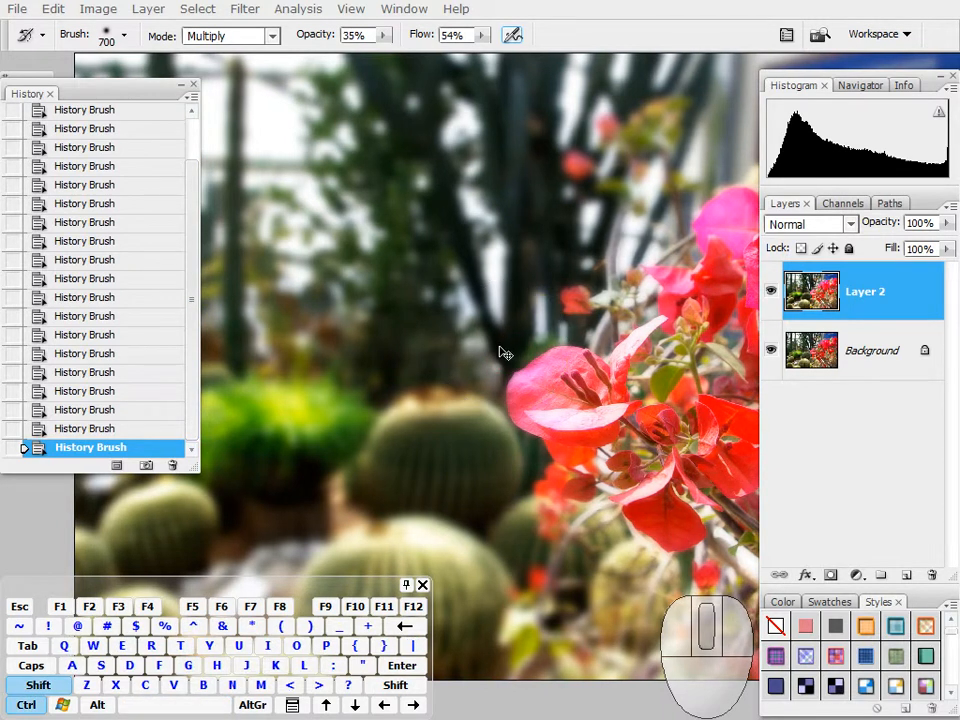
key(ctrl+shift+u)
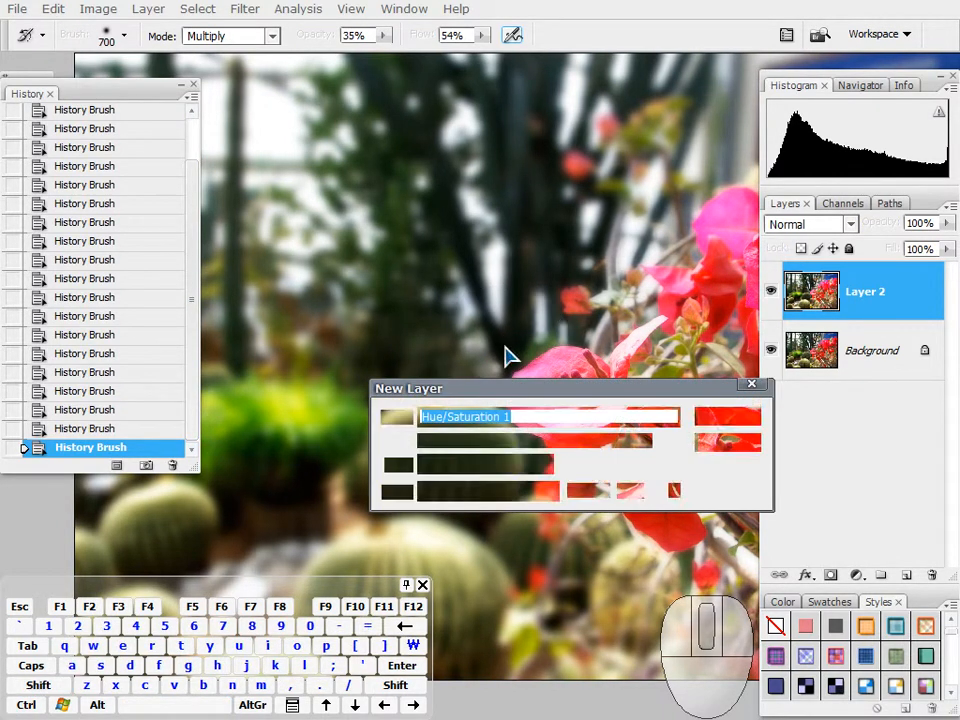
click(724, 448)
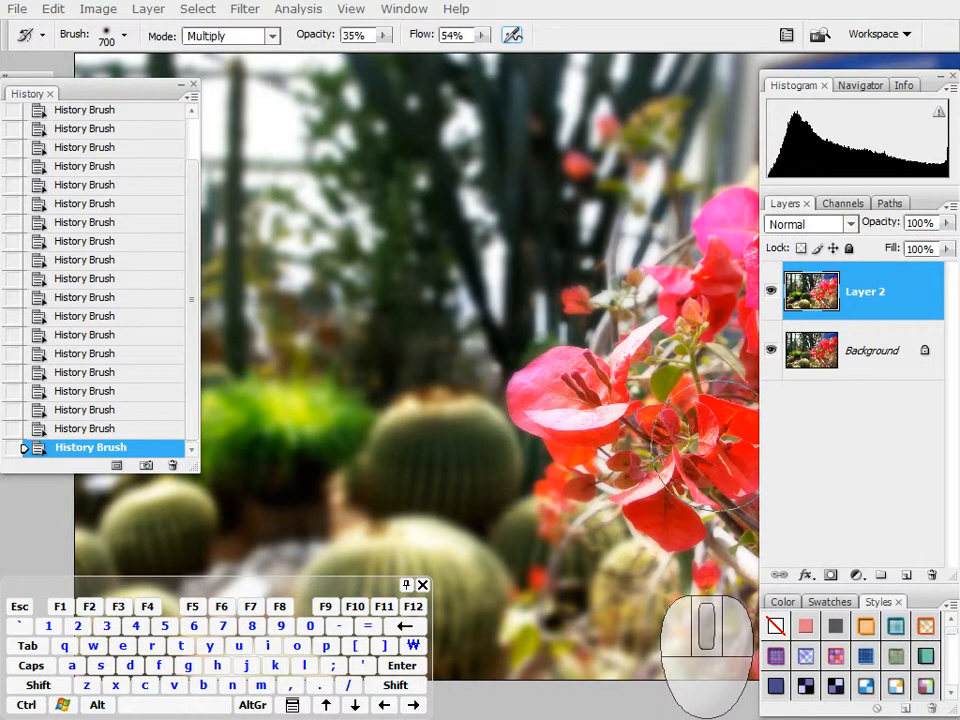
key(ctrl+u)
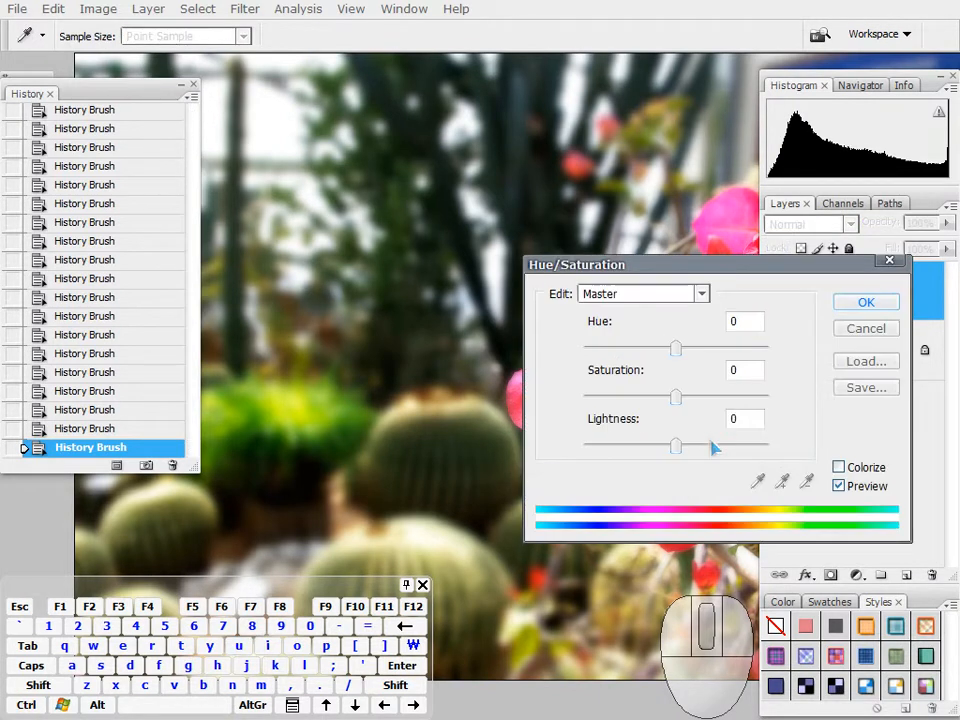
drag(676, 400, 626, 397)
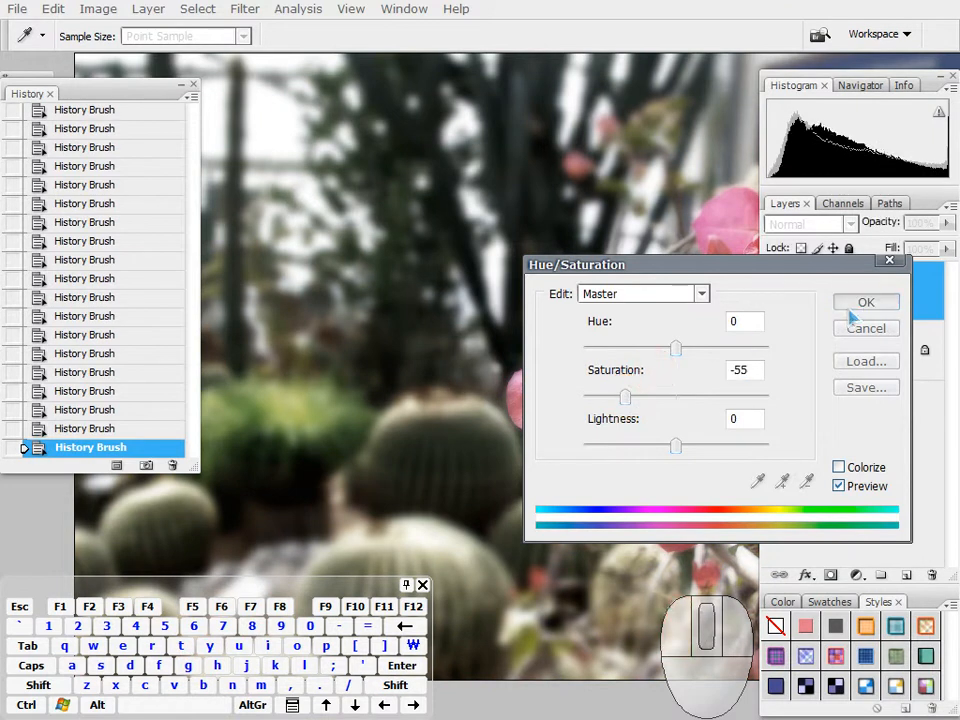
click(862, 304)
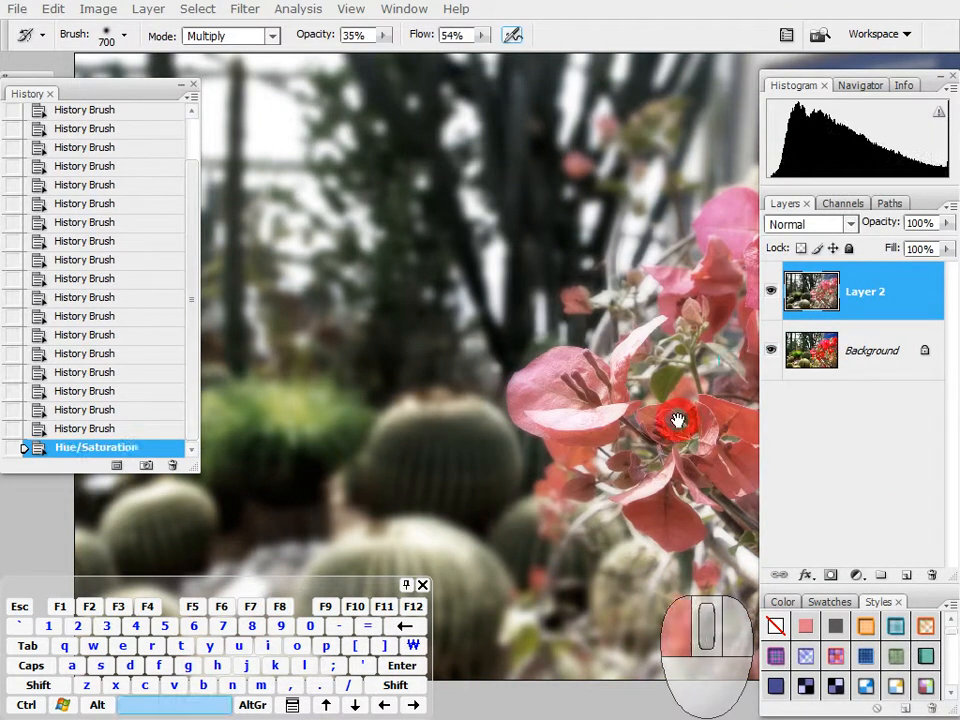
Step: Set the opening snapshot _G106720.JPG as the History Brush source
drag(678, 420, 508, 444)
drag(193, 407, 189, 311)
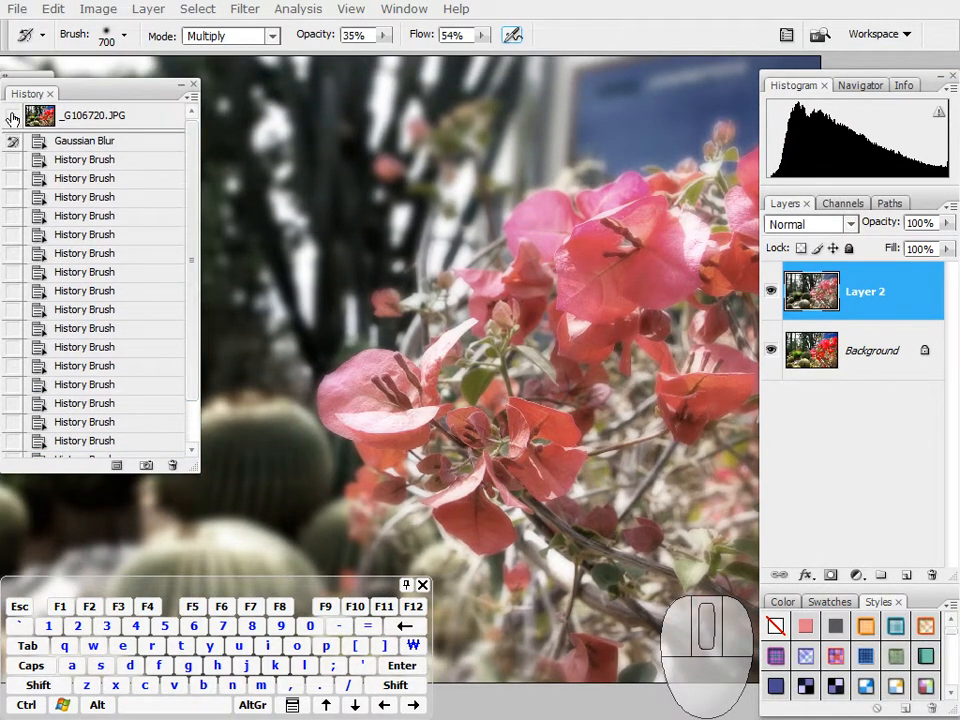
click(12, 117)
Step: Try Multiply History Brush strokes over the desaturated flowers and undo them
drag(571, 370, 523, 324)
mouse_move(346, 347)
mouse_down()
mouse_move(337, 350)
mouse_move(369, 392)
mouse_move(421, 427)
mouse_up()
mouse_move(487, 421)
mouse_down()
mouse_move(360, 356)
mouse_move(523, 236)
mouse_move(467, 182)
mouse_up()
key(ctrl+z)
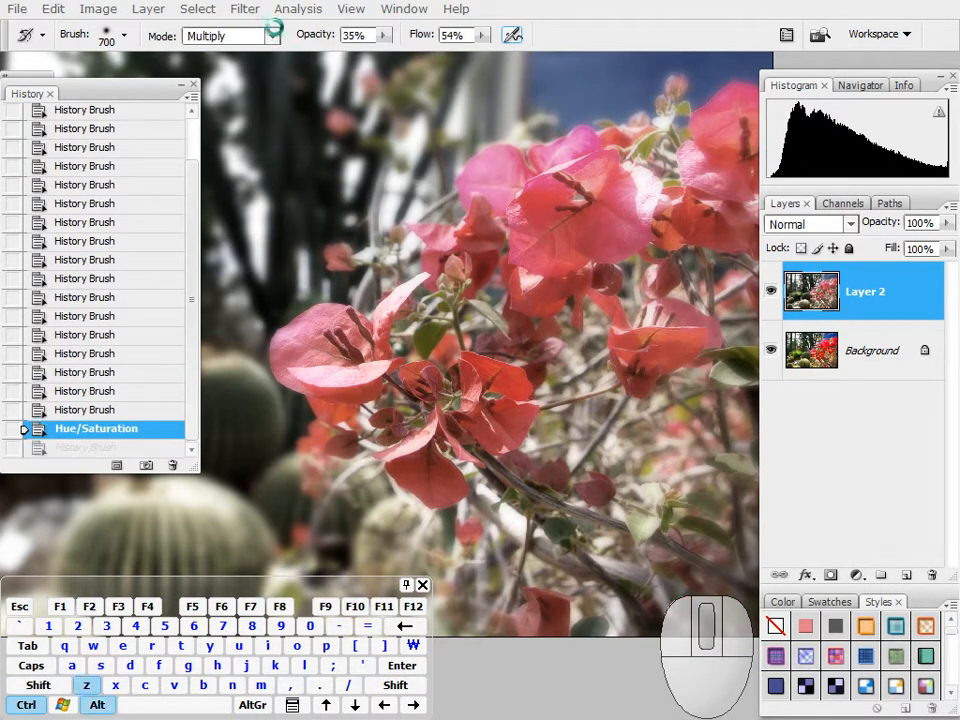
Step: Set the History Brush mode to Normal and paint the original red back into the desaturated flowers
click(271, 35)
click(279, 58)
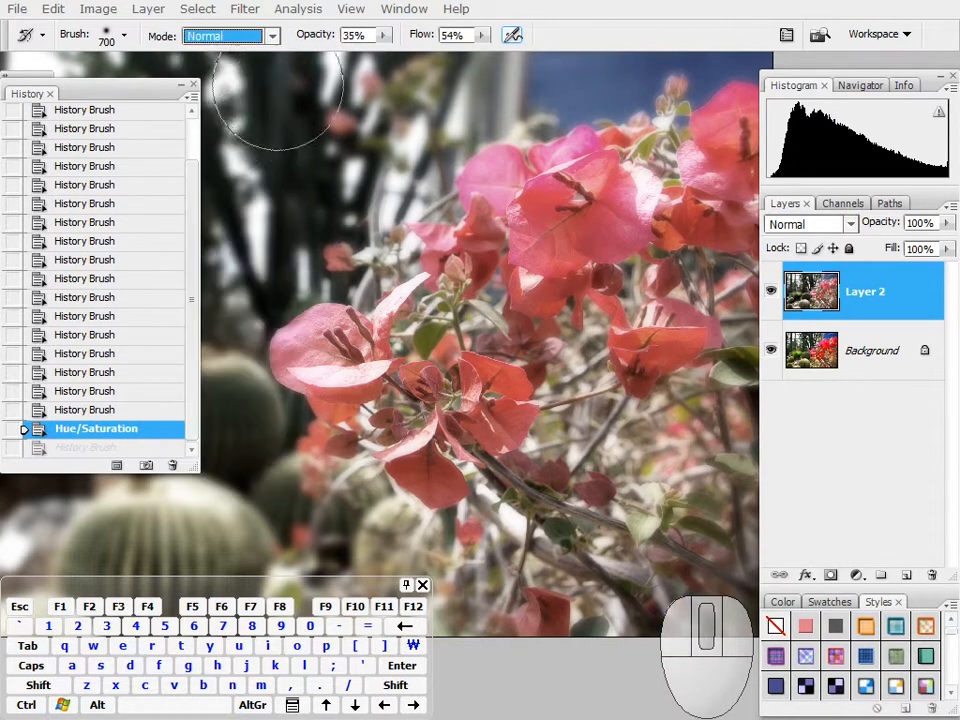
drag(482, 381, 517, 337)
mouse_move(359, 322)
mouse_down()
mouse_move(388, 297)
mouse_move(429, 313)
mouse_move(535, 322)
mouse_move(381, 311)
mouse_move(506, 208)
mouse_move(551, 189)
mouse_move(587, 245)
mouse_move(504, 195)
mouse_move(496, 372)
mouse_move(506, 391)
mouse_move(455, 335)
mouse_move(380, 326)
mouse_move(377, 309)
mouse_up()
drag(503, 380, 505, 378)
mouse_move(711, 308)
mouse_down()
mouse_move(498, 371)
mouse_move(446, 461)
mouse_move(600, 447)
mouse_move(706, 293)
mouse_up()
key(space)
mouse_move(648, 316)
mouse_down()
mouse_move(604, 309)
mouse_move(612, 288)
mouse_up()
drag(632, 210, 400, 365)
mouse_move(690, 235)
mouse_down()
mouse_move(326, 296)
mouse_move(210, 340)
mouse_move(216, 377)
mouse_move(430, 516)
mouse_up()
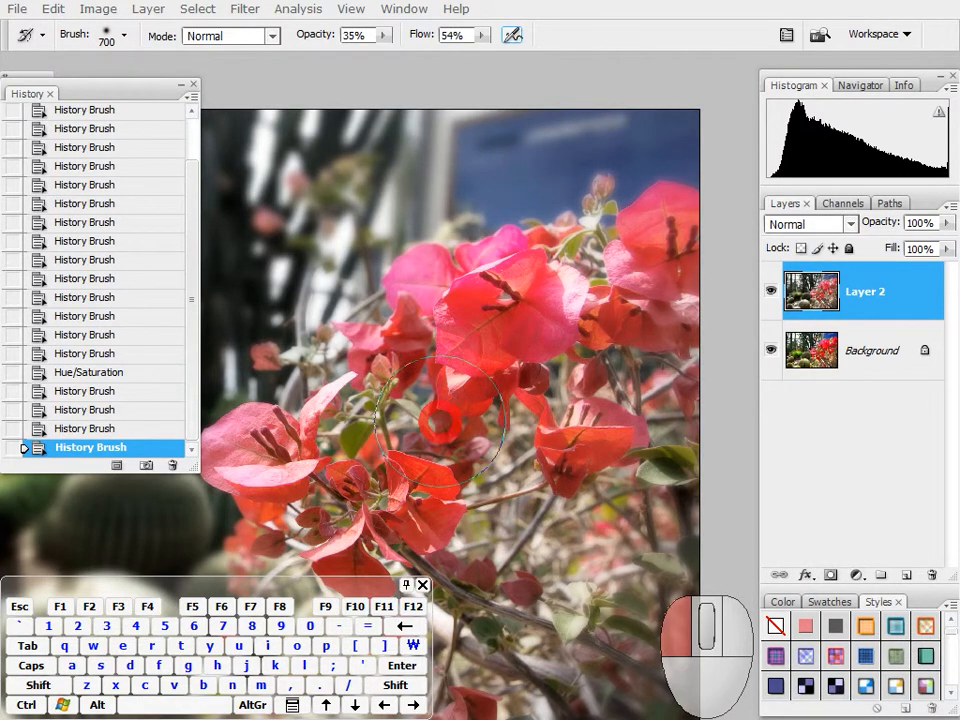
drag(642, 437, 645, 439)
Step: Strengthen the restored colour with more Normal-mode History Brush strokes across the flowers and surrounding branches
key(space)
mouse_move(483, 421)
mouse_down()
mouse_move(553, 289)
mouse_move(565, 285)
mouse_up()
mouse_move(363, 295)
mouse_down()
mouse_move(379, 389)
mouse_move(608, 566)
mouse_move(396, 480)
mouse_move(378, 335)
mouse_move(614, 489)
mouse_up()
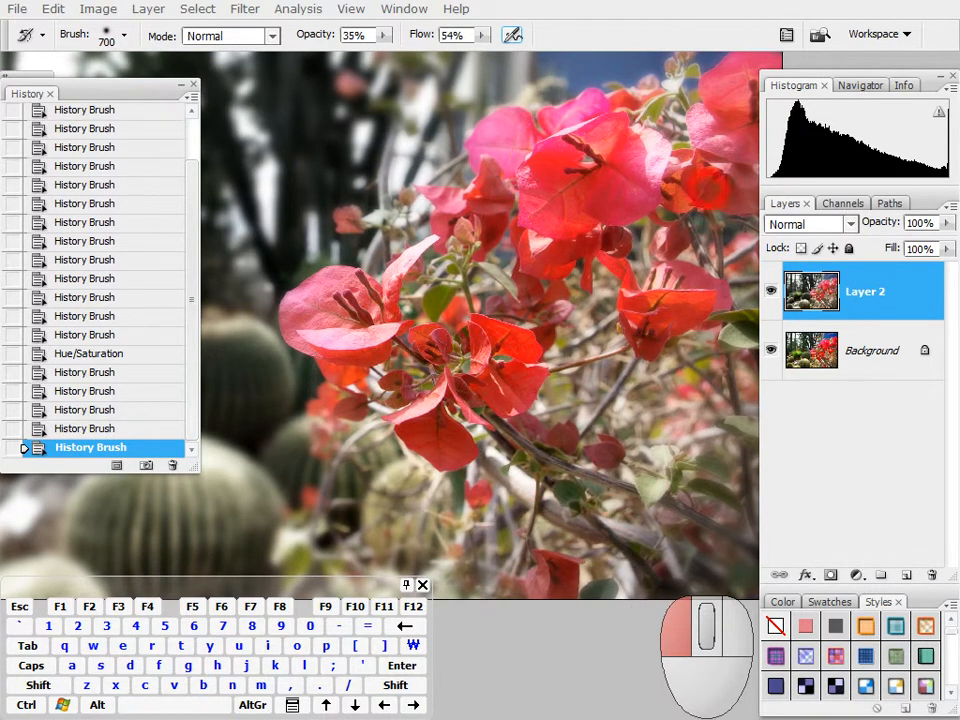
drag(455, 235, 634, 527)
key(space)
mouse_move(575, 352)
mouse_down()
mouse_move(600, 373)
mouse_move(592, 366)
mouse_up()
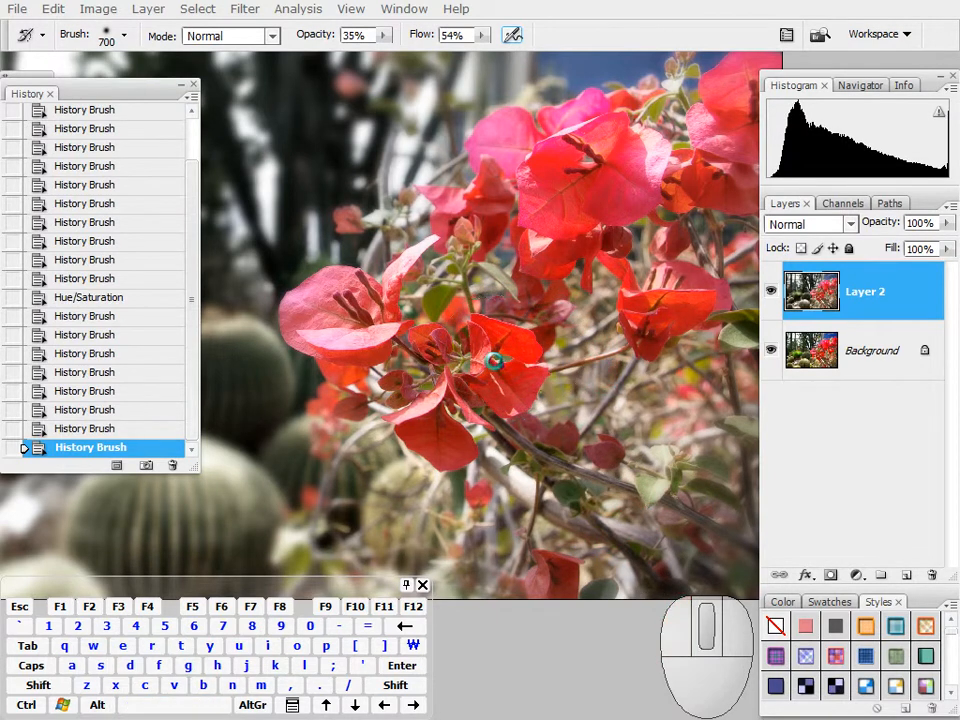
Step: Hide all the panels to view the whole retouched photo
key(space)
drag(450, 364, 617, 417)
key(Tab)
key(shift+alt)
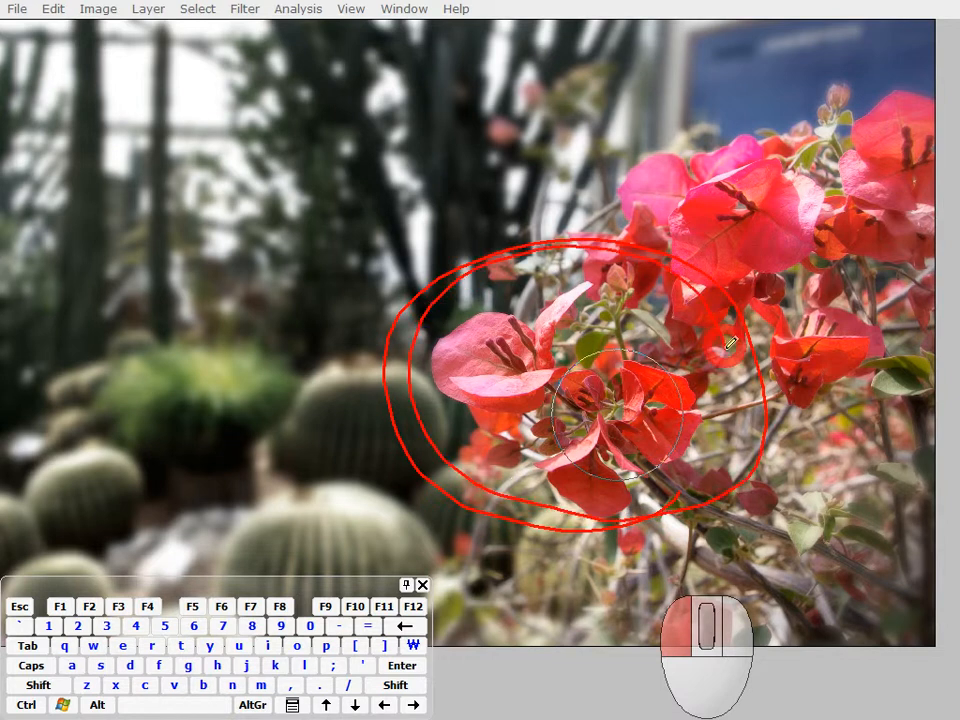
drag(313, 88, 118, 240)
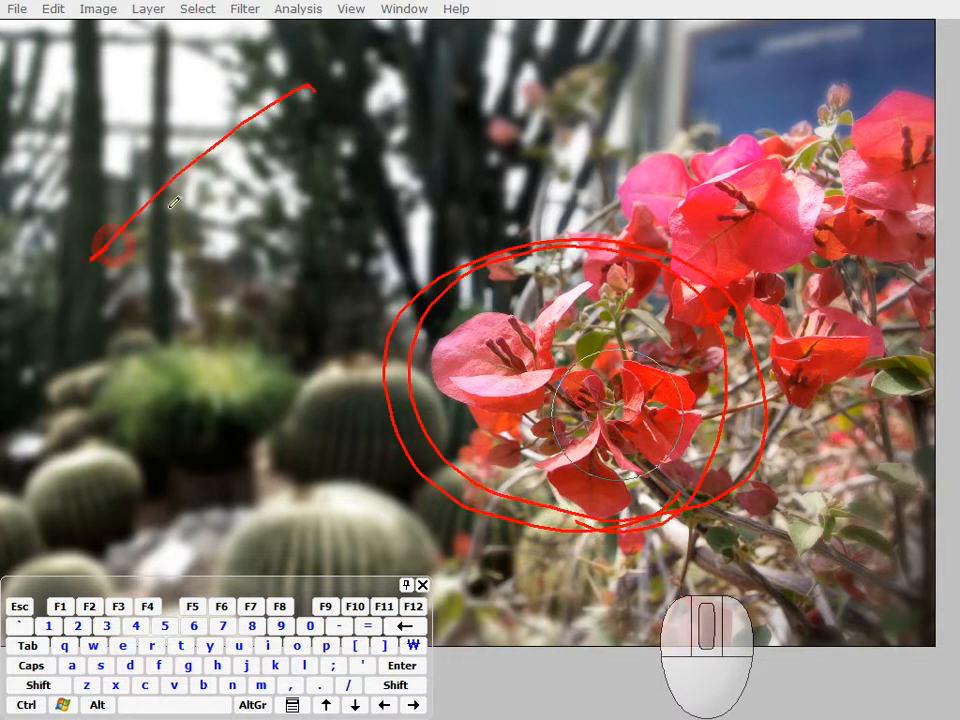
drag(444, 199, 265, 476)
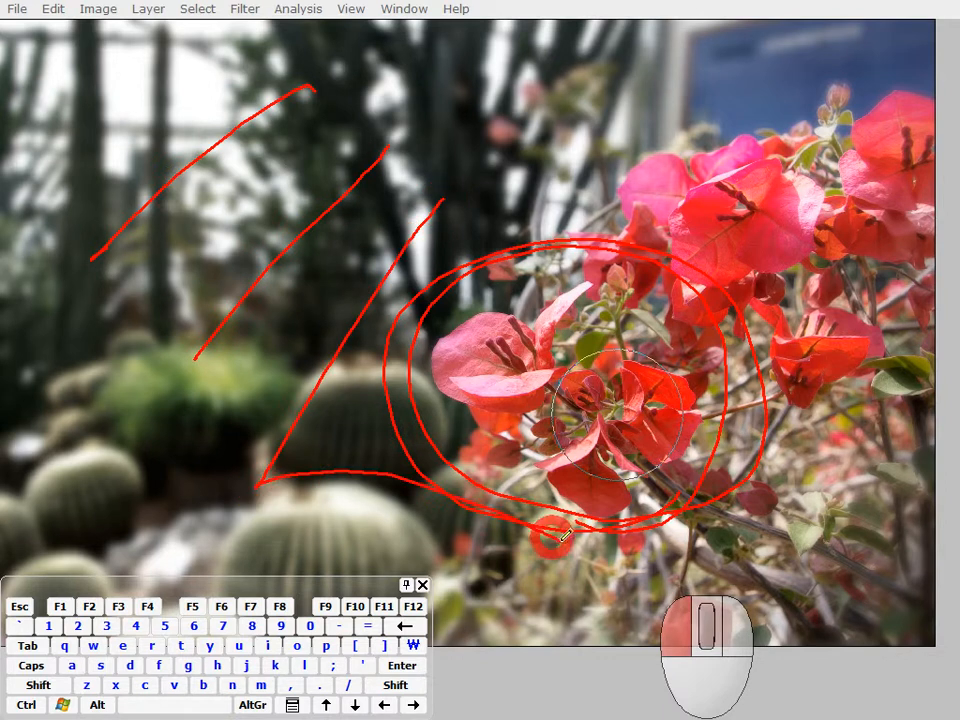
drag(502, 608, 355, 203)
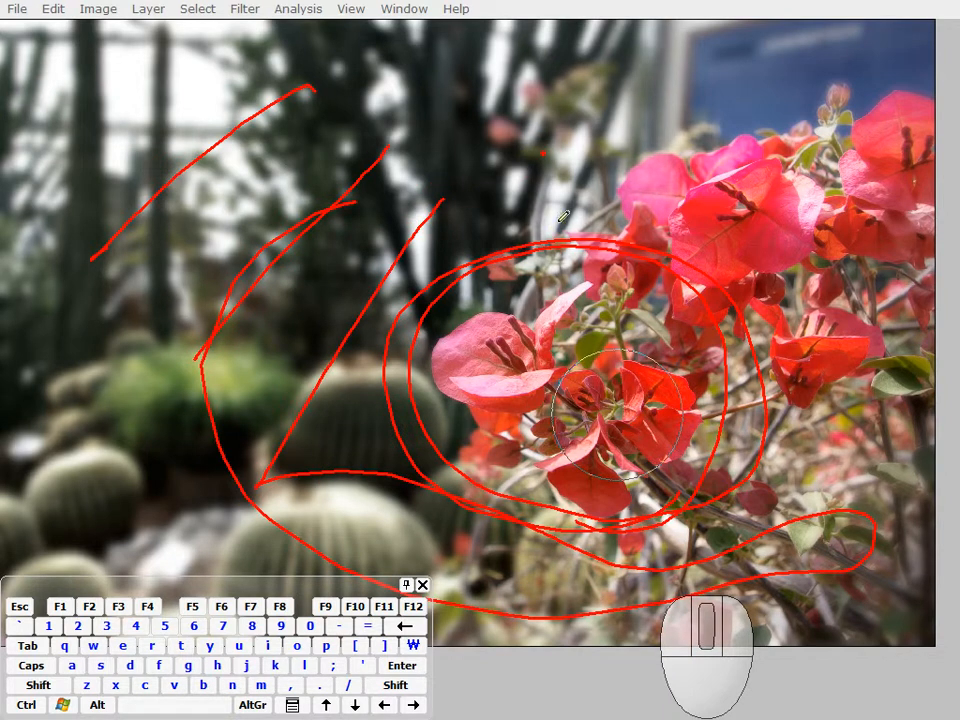
Step: Bring all the hidden panels back around the photo
key(space)
drag(611, 392, 620, 406)
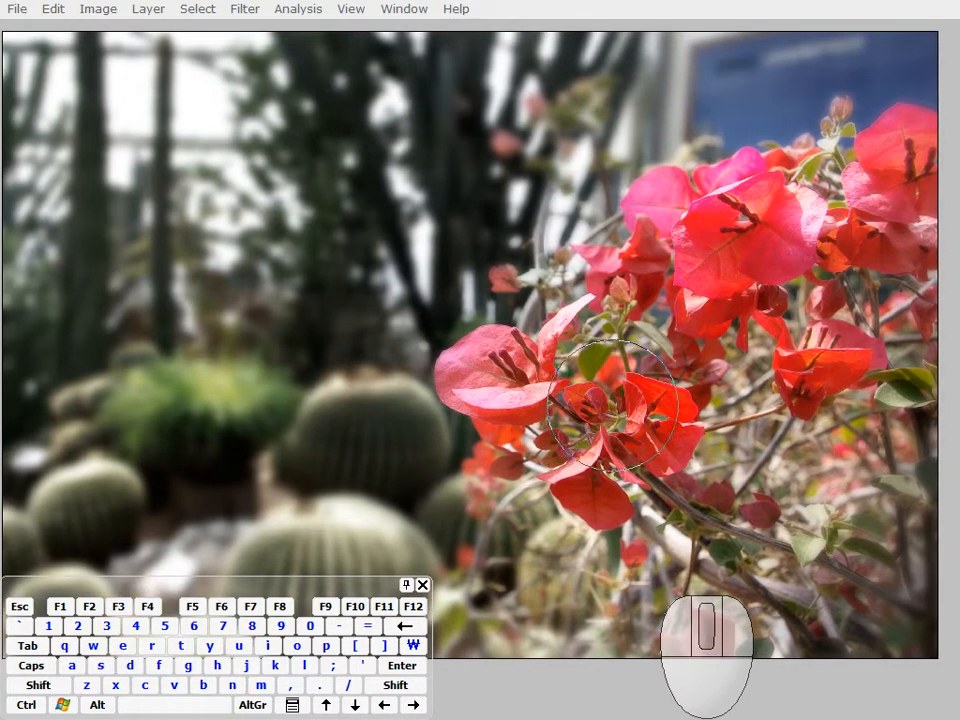
key(Tab)
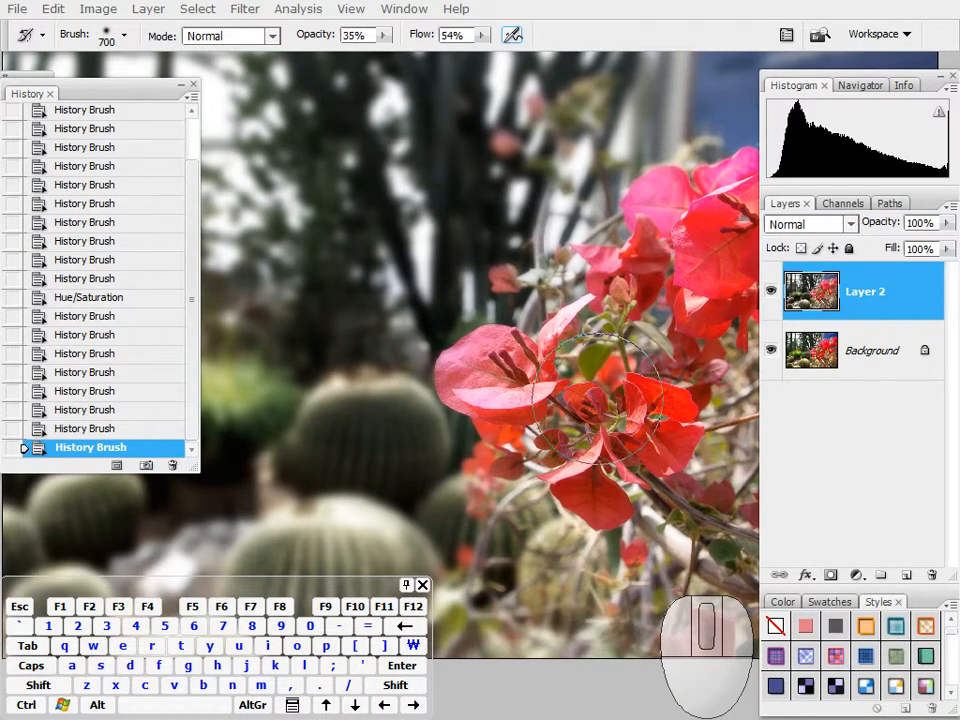
key(Tab)
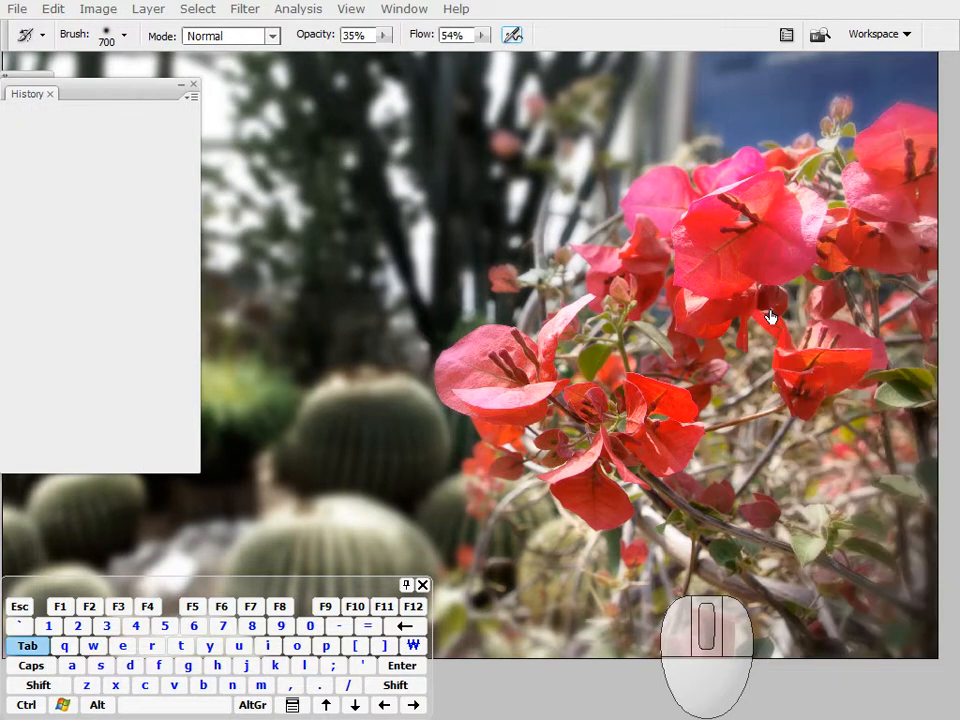
key(Tab)
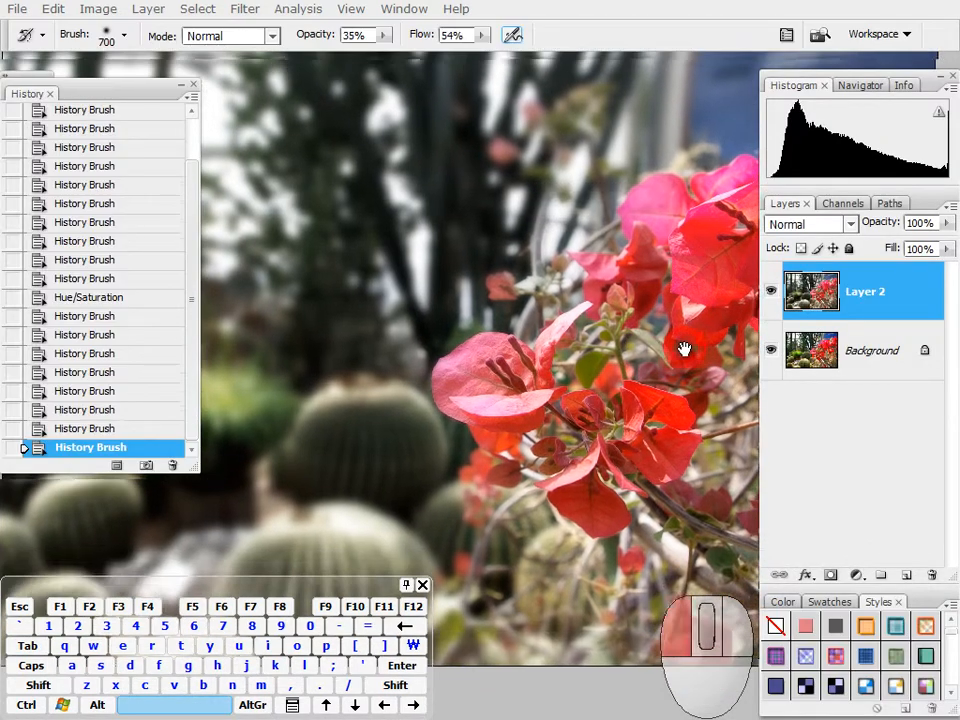
Step: Hide Layer 2, duplicate the Background above it, and add a Hue/Saturation adjustment layer with all values at 0 above the copy
click(770, 291)
click(860, 344)
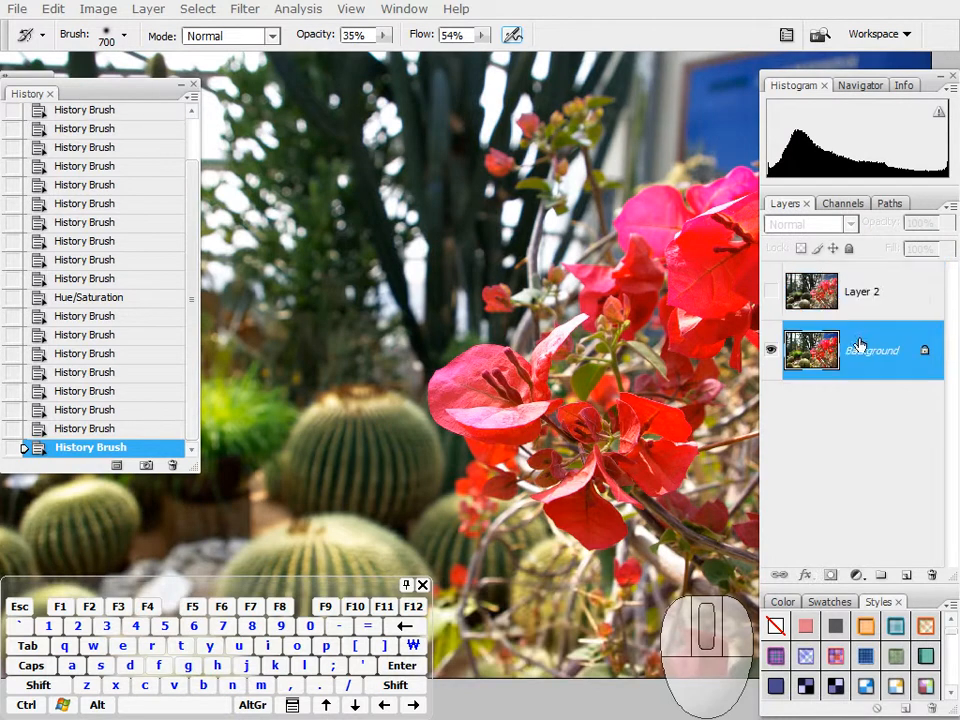
key(ctrl+j)
drag(855, 336, 855, 281)
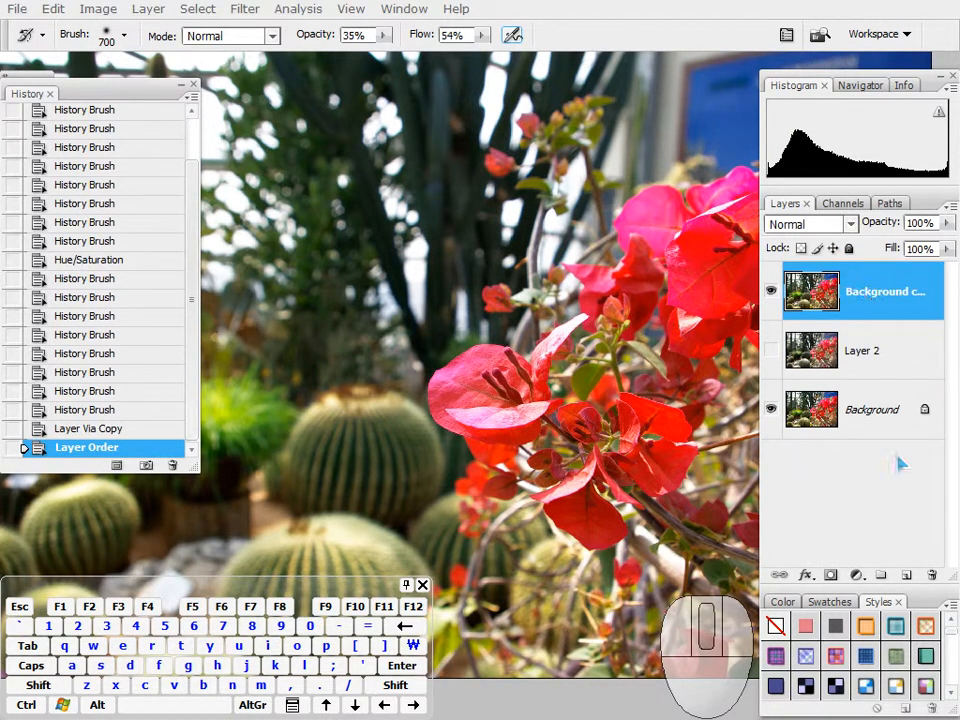
drag(856, 572, 767, 430)
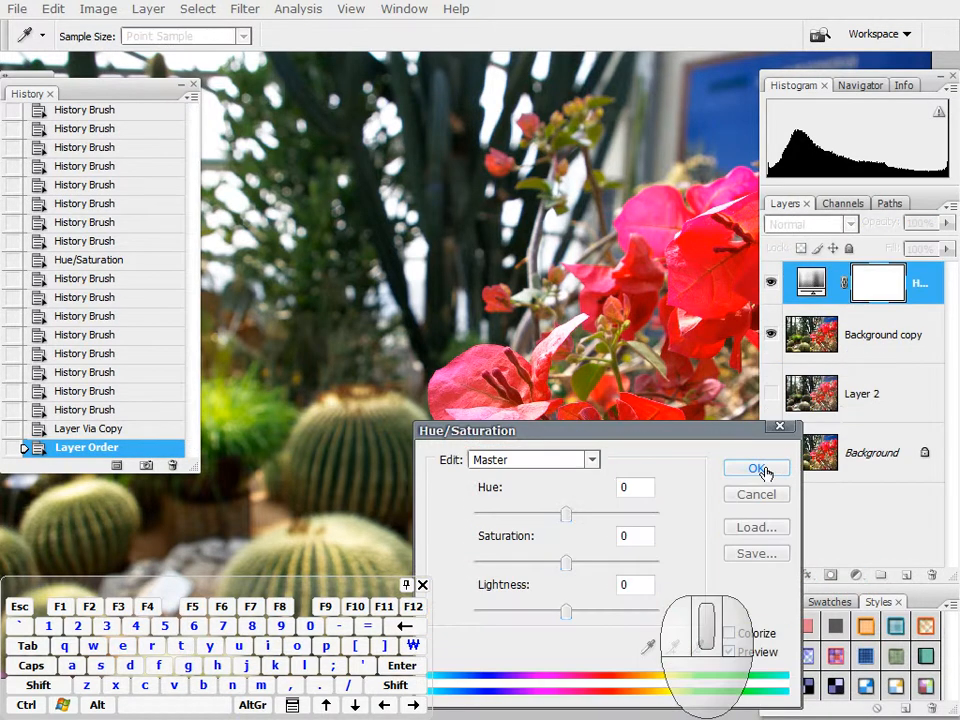
key(Return)
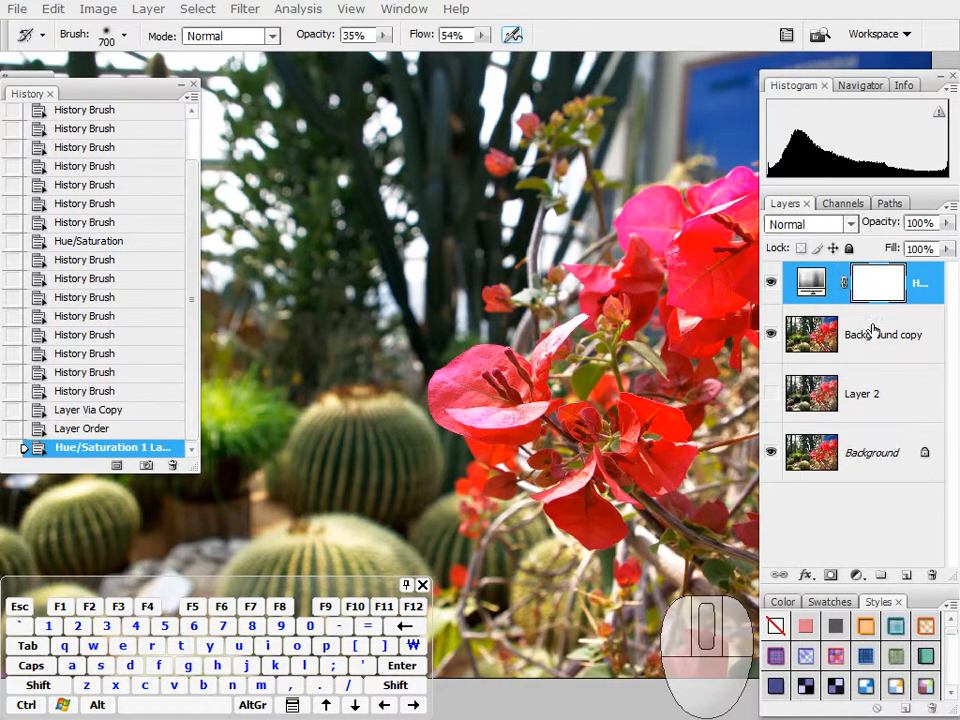
Step: Show Layer 2 again and compare it with the original by toggling the visibility of the two layers above it
click(771, 283)
click(772, 393)
click(771, 335)
click(772, 282)
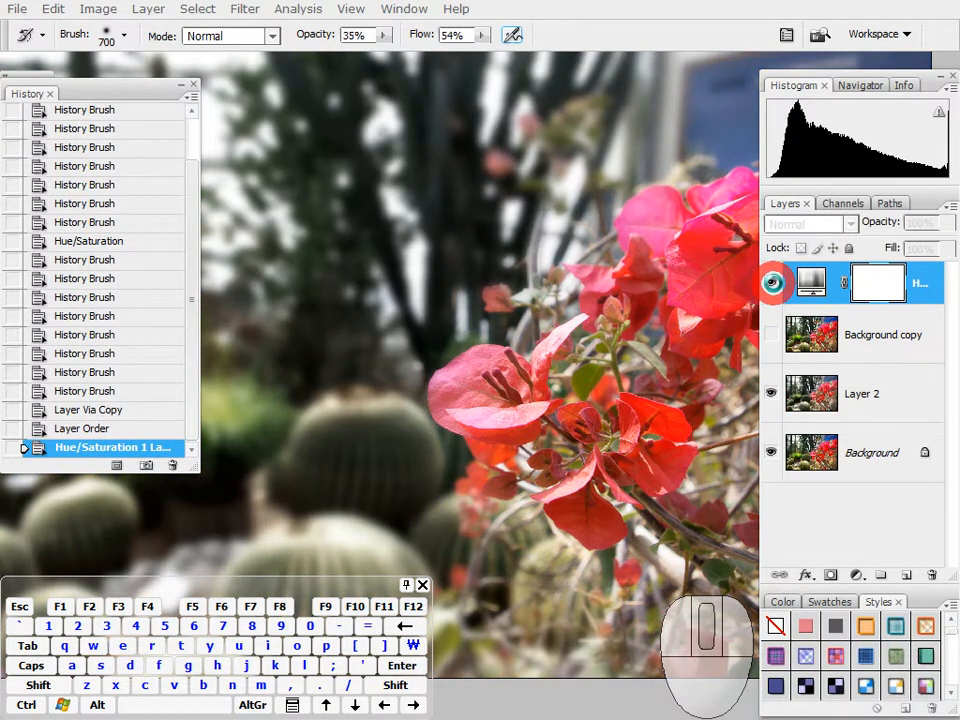
click(772, 335)
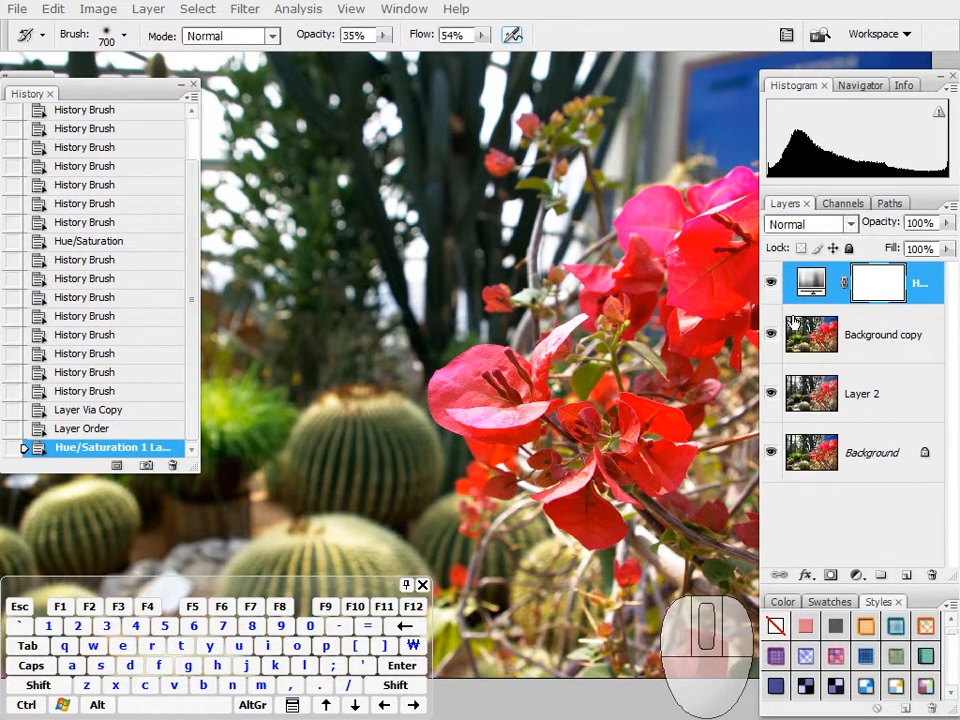
Step: Convert the Background copy to a Smart Object and apply a 16.7-pixel Gaussian Blur smart filter
click(872, 347)
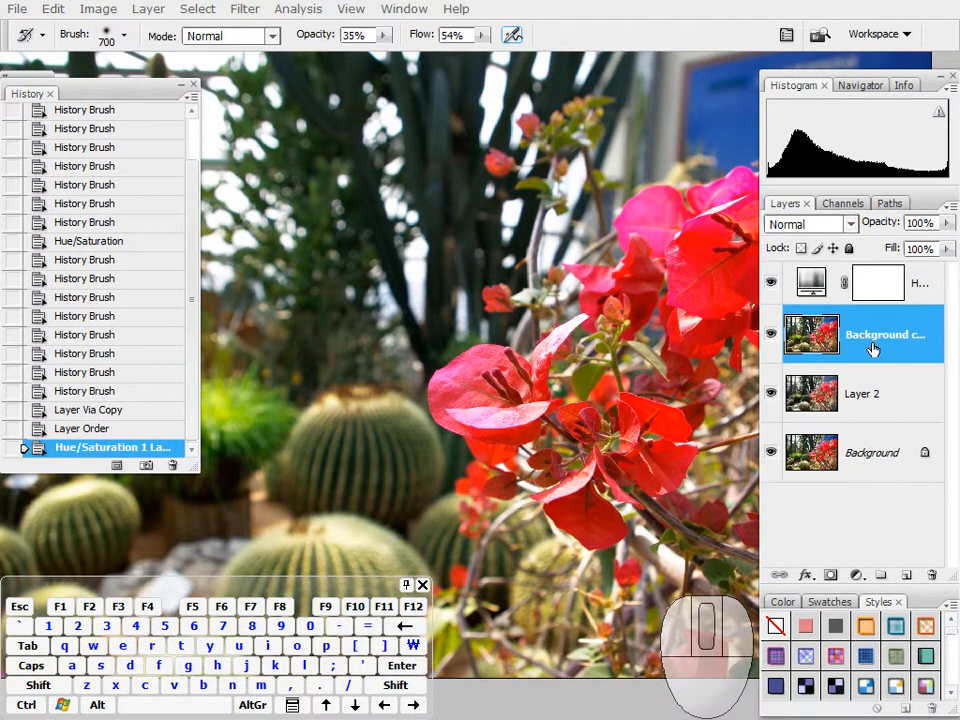
right_click(872, 340)
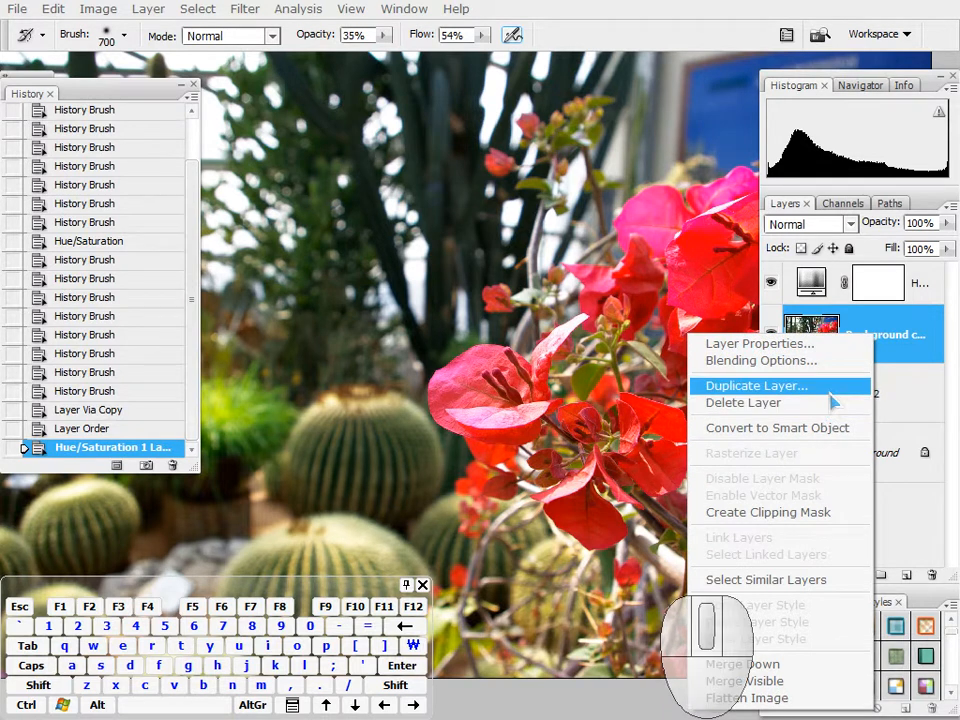
click(824, 428)
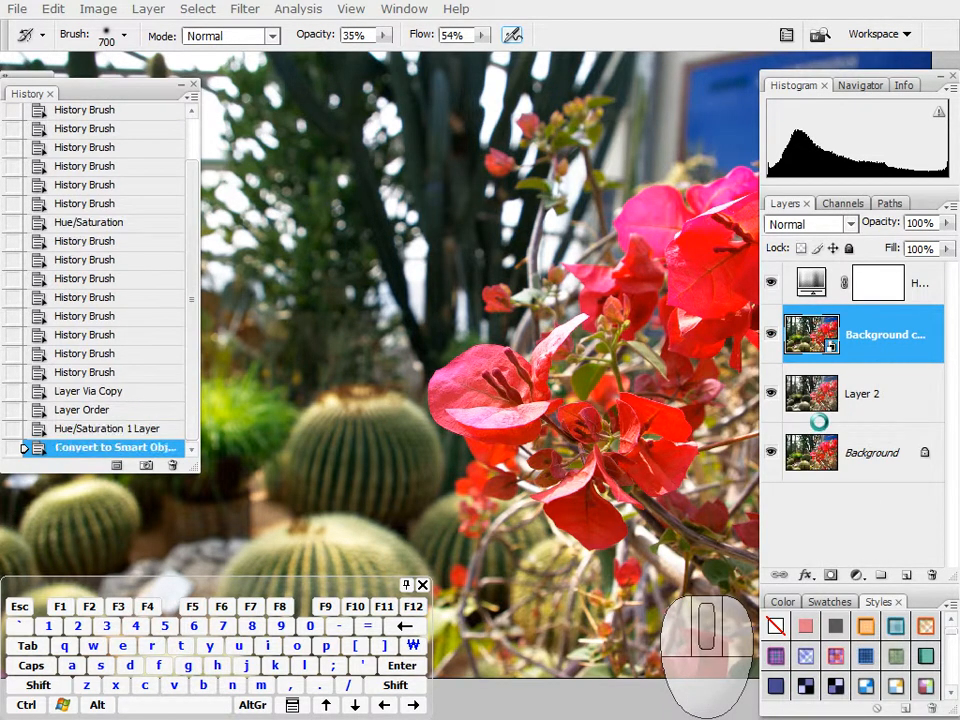
click(244, 9)
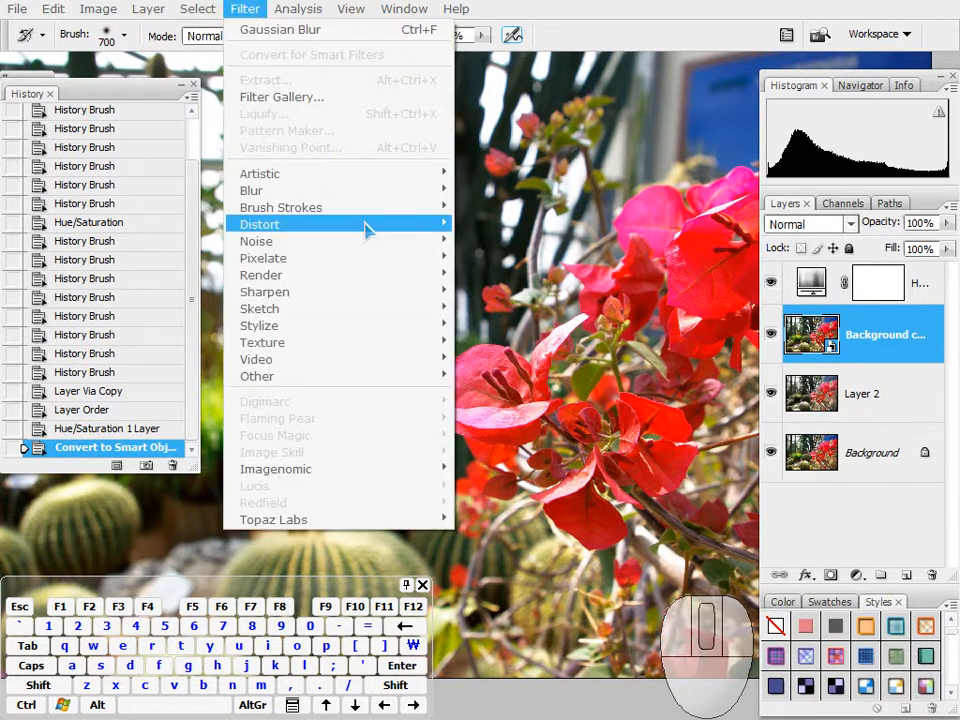
mouse_move(377, 193)
click(512, 257)
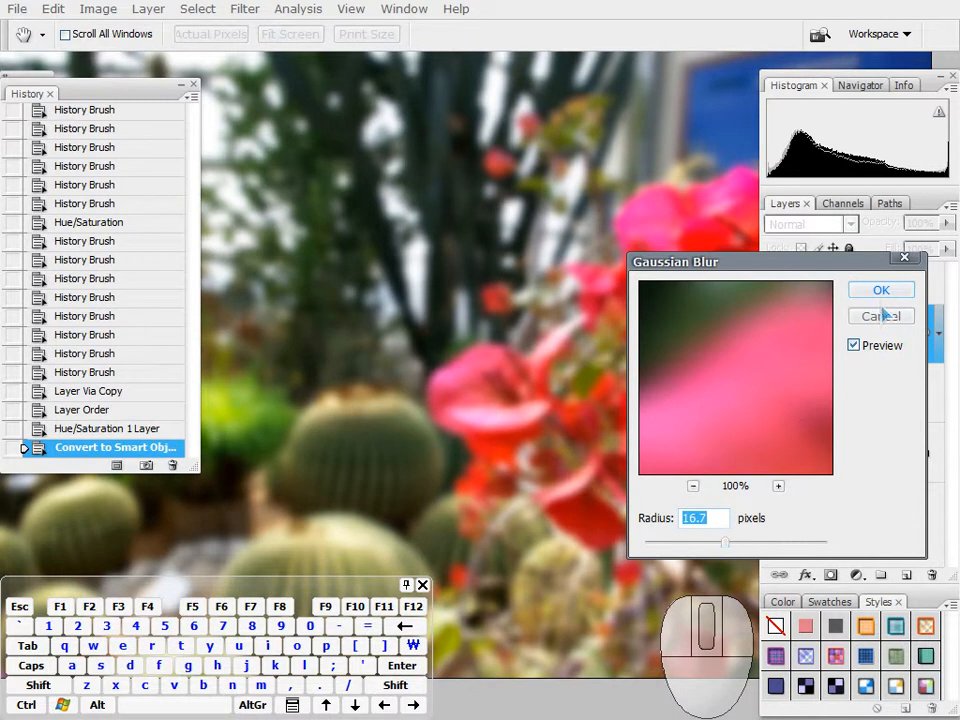
key(Return)
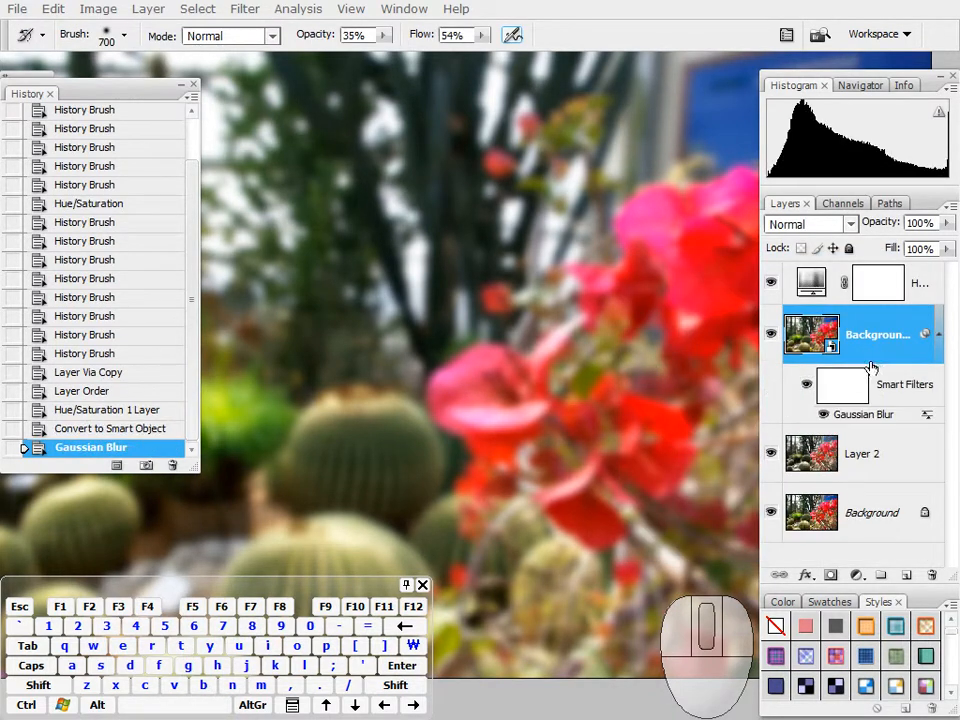
Step: Paint the flowers in black on the Smart Filters mask with an 800 px brush at 52% opacity to remove their blur
drag(632, 441, 493, 404)
drag(151, 91, 173, 82)
click(39, 184)
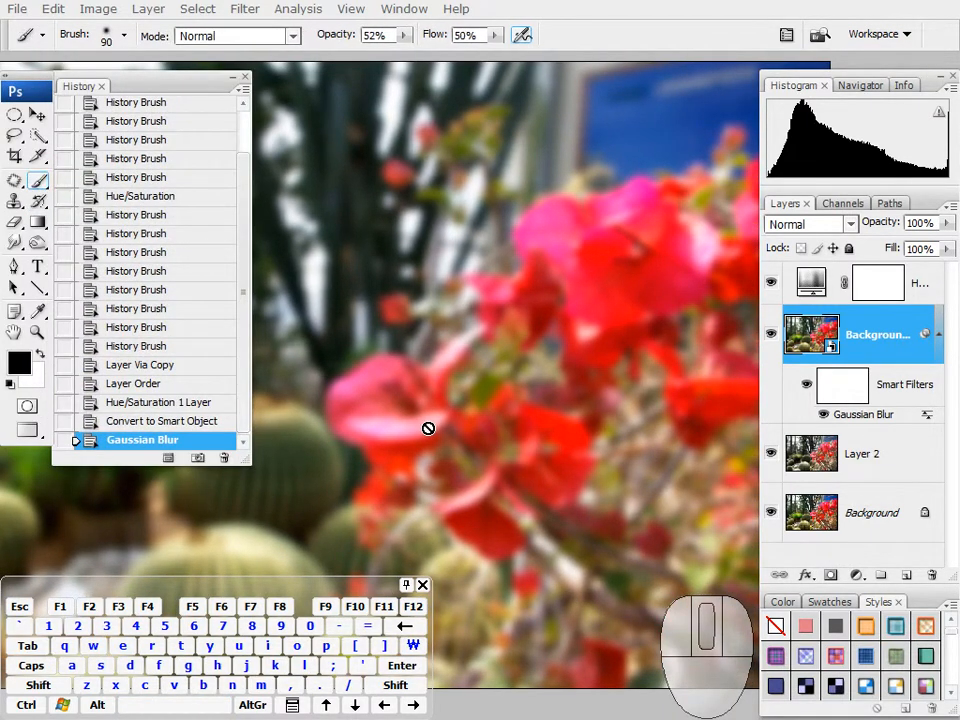
click(833, 393)
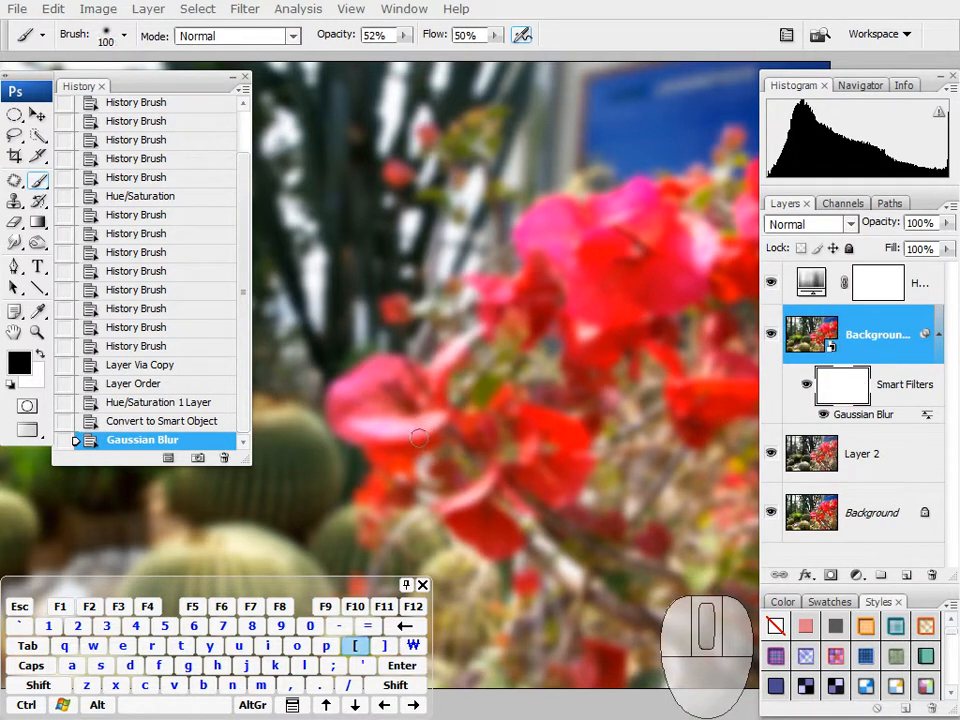
mouse_move(432, 430)
mouse_down()
mouse_move(385, 383)
mouse_move(395, 415)
mouse_move(433, 455)
mouse_move(387, 463)
mouse_move(436, 413)
mouse_move(546, 458)
mouse_move(438, 450)
mouse_move(524, 410)
mouse_move(598, 282)
mouse_up()
mouse_move(690, 292)
mouse_down()
mouse_move(632, 204)
mouse_move(615, 235)
mouse_move(633, 253)
mouse_move(680, 248)
mouse_up()
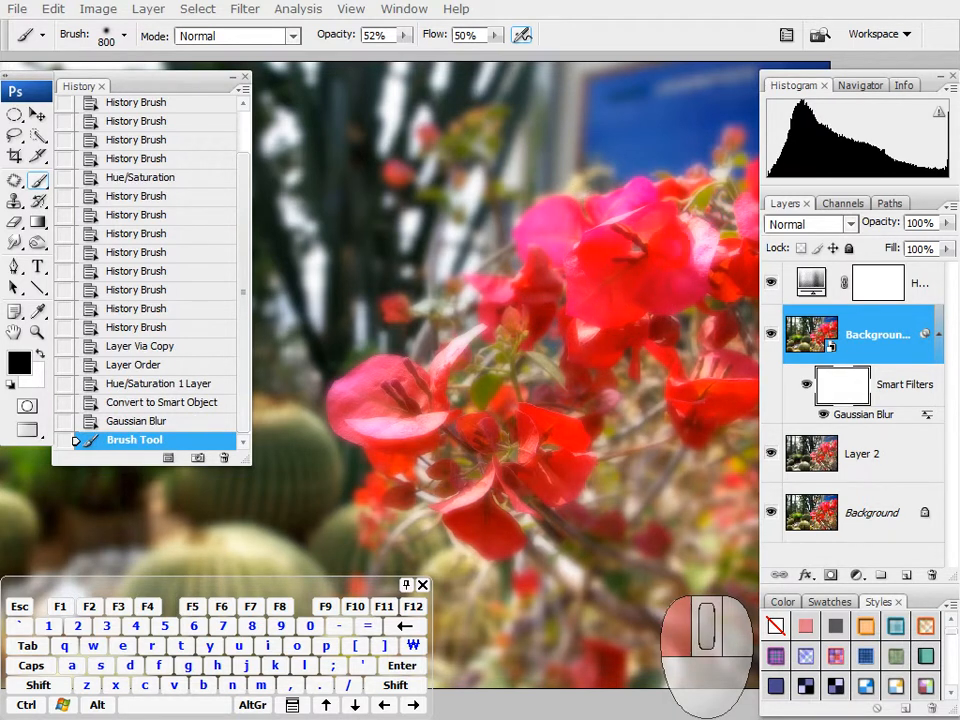
drag(665, 270, 620, 383)
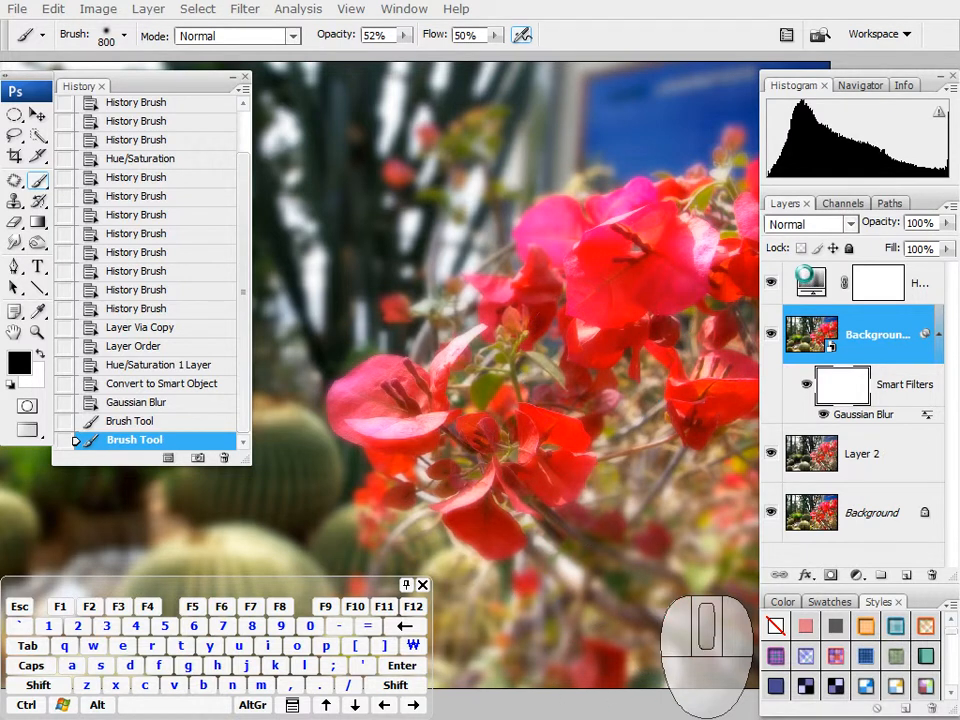
Step: Set the Hue/Saturation layer's saturation to -65 and clip it to the Background copy
click(812, 283)
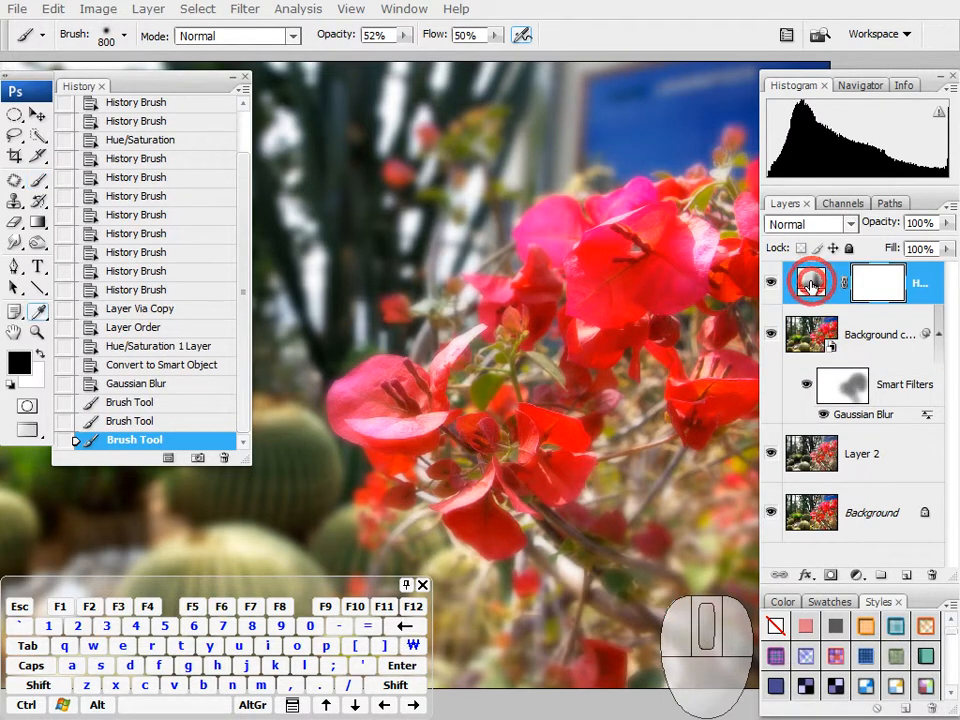
double_click(812, 283)
drag(566, 560, 506, 563)
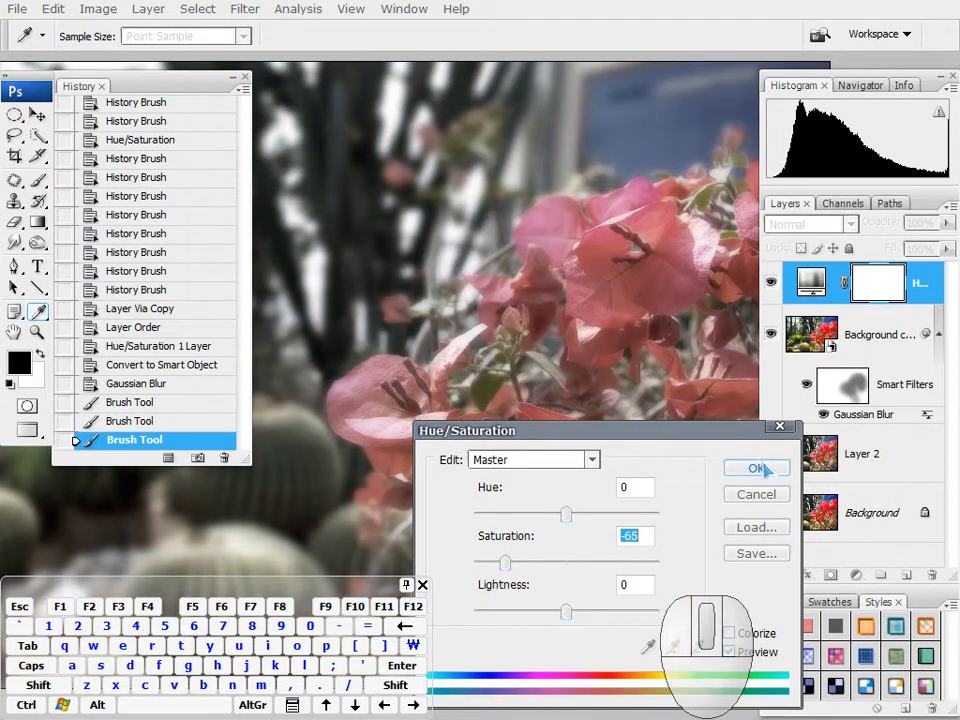
click(758, 470)
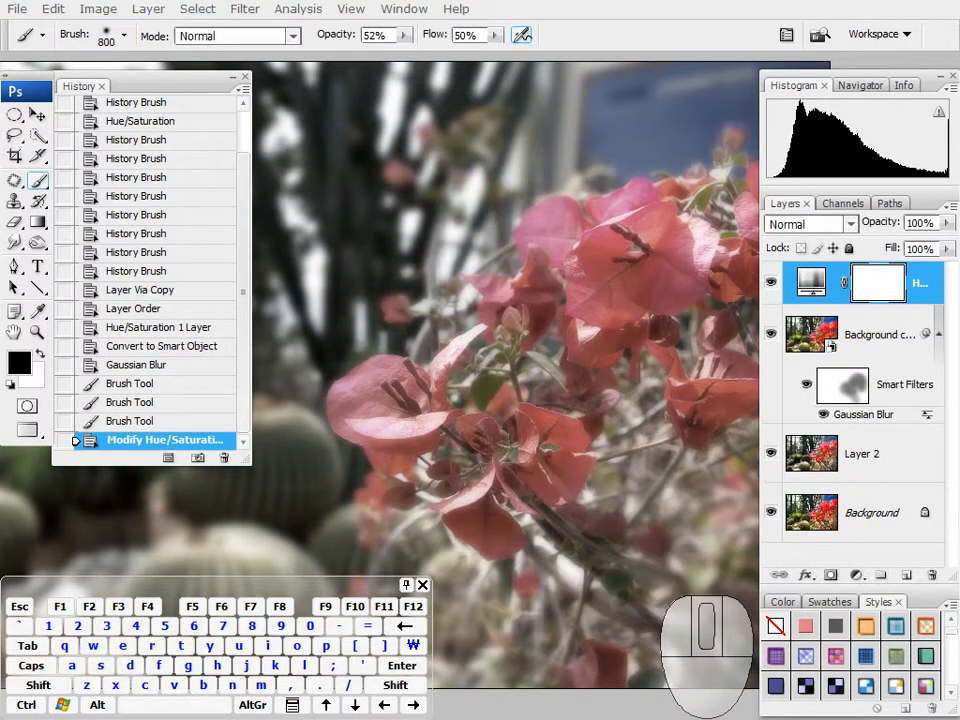
key(ctrl+alt+g)
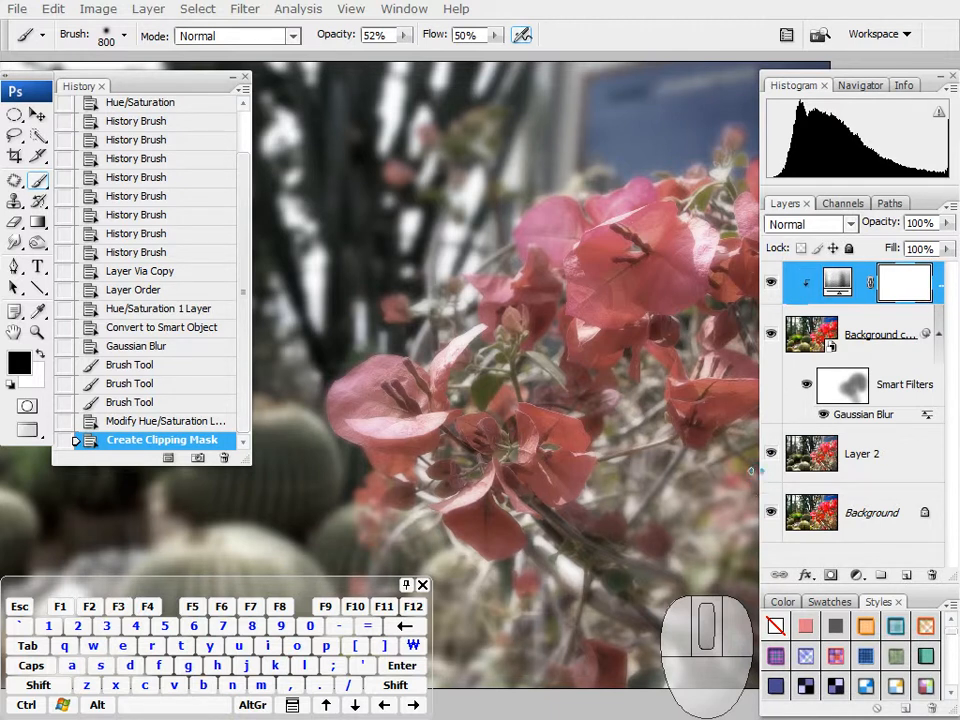
Step: Paint black over the flowers on the Hue/Saturation layer's mask with the 800 px brush at 52% opacity to restore their red
mouse_move(450, 390)
mouse_down()
mouse_move(454, 441)
mouse_move(401, 364)
mouse_move(482, 426)
mouse_move(515, 497)
mouse_move(439, 456)
mouse_move(456, 369)
mouse_move(598, 281)
mouse_move(628, 236)
mouse_move(564, 287)
mouse_move(722, 221)
mouse_move(620, 245)
mouse_move(650, 245)
mouse_move(377, 390)
mouse_move(456, 465)
mouse_move(546, 521)
mouse_move(598, 692)
mouse_up()
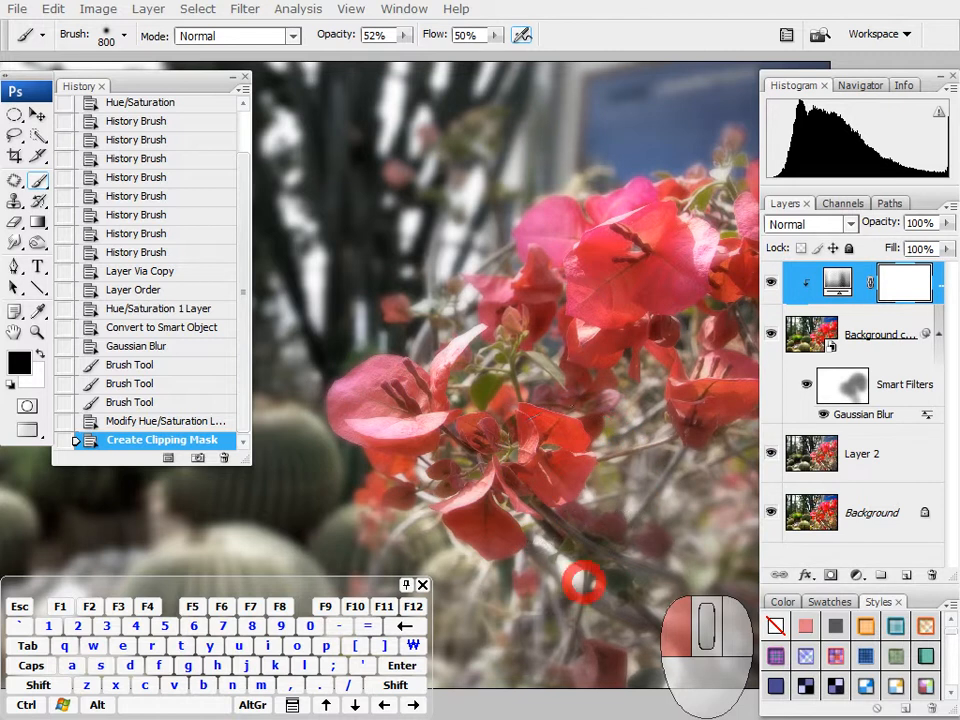
drag(528, 316, 678, 274)
mouse_move(710, 380)
mouse_down()
mouse_move(470, 330)
mouse_move(456, 450)
mouse_move(545, 570)
mouse_move(525, 318)
mouse_move(627, 265)
mouse_up()
mouse_move(460, 418)
mouse_down()
mouse_move(430, 422)
mouse_move(403, 459)
mouse_move(412, 450)
mouse_move(475, 482)
mouse_move(520, 526)
mouse_move(543, 504)
mouse_up()
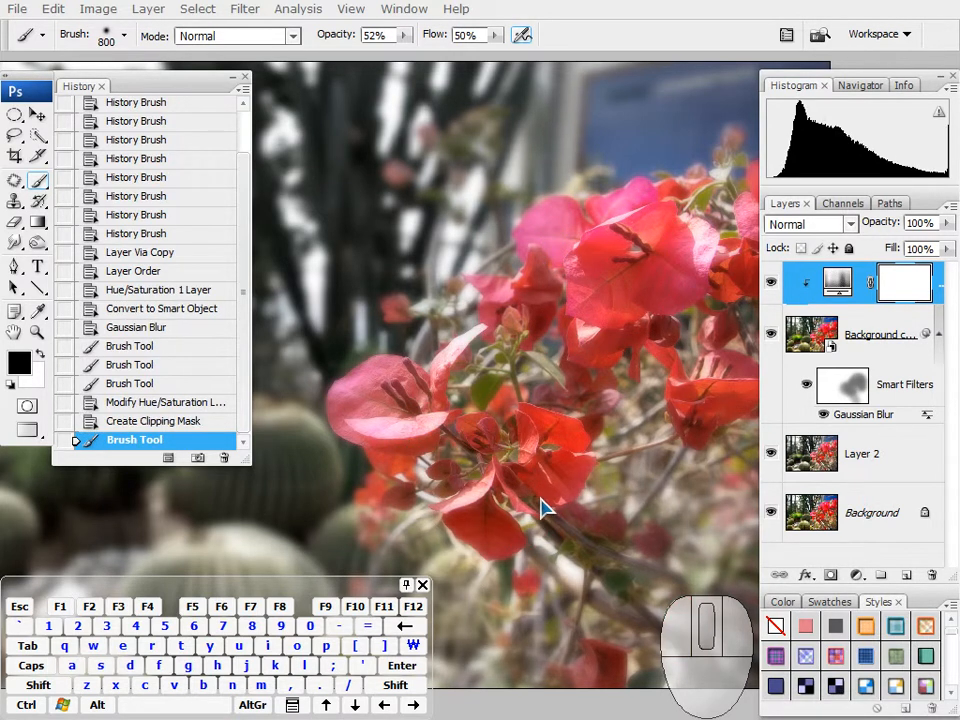
mouse_move(418, 398)
mouse_down()
mouse_move(400, 390)
mouse_move(413, 404)
mouse_move(343, 407)
mouse_move(300, 285)
mouse_up()
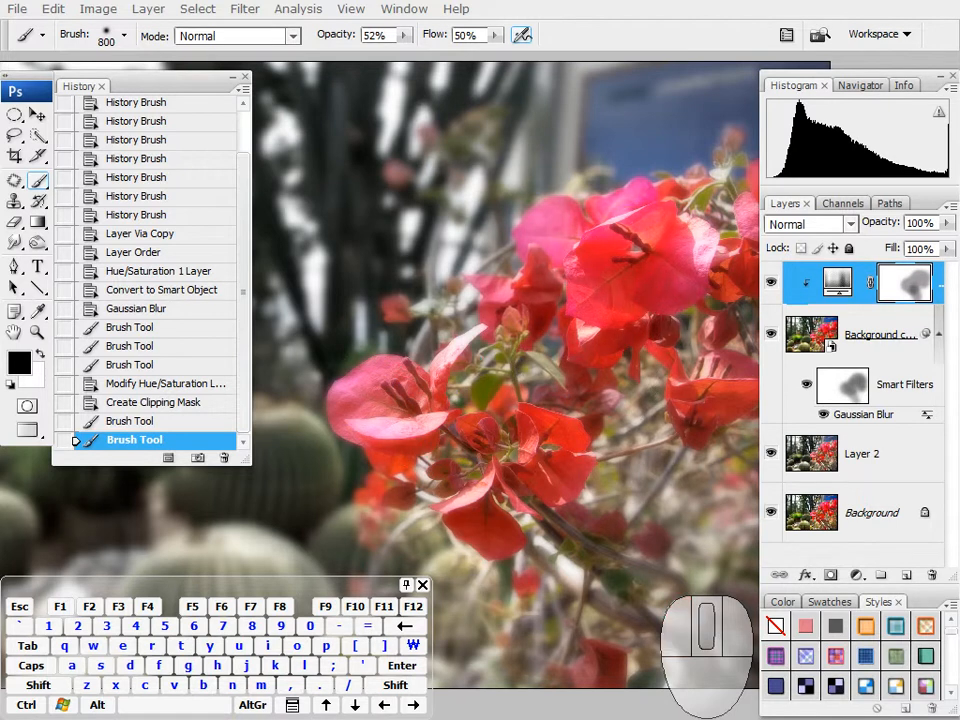
Step: Hide all the panels and examine the whole photo retouched with the smart filter and adjustment layer masks
drag(135, 88, 70, 200)
mouse_move(453, 396)
mouse_down()
mouse_move(472, 390)
mouse_move(553, 418)
mouse_move(598, 420)
mouse_move(608, 369)
mouse_move(629, 401)
mouse_move(578, 383)
mouse_move(584, 371)
mouse_up()
key(Tab)
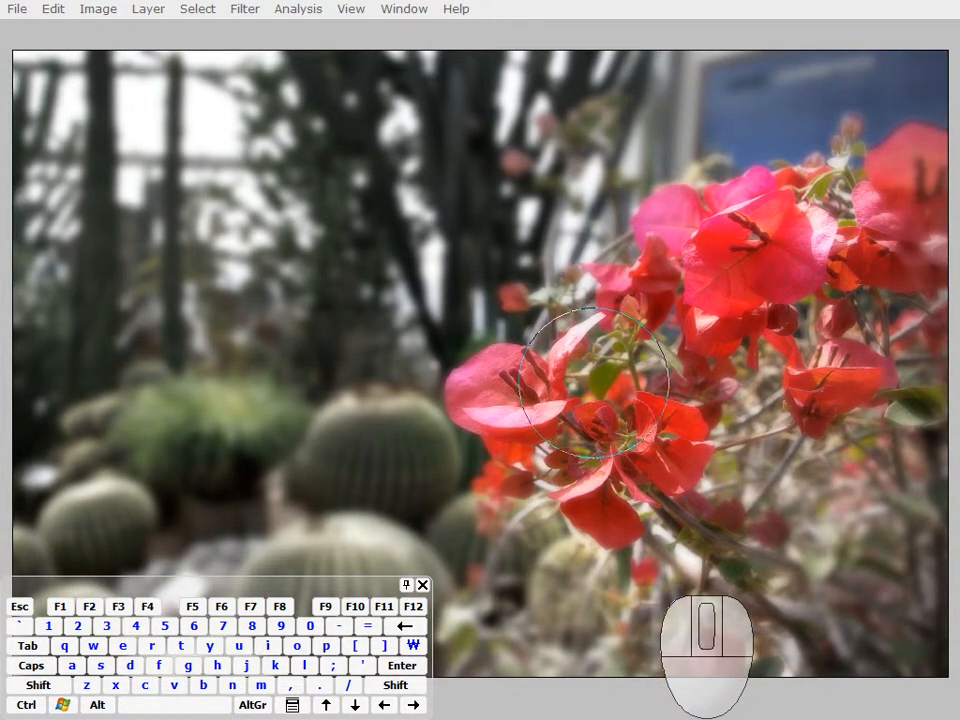
drag(594, 386, 597, 388)
key(alt+shift)
mouse_move(257, 240)
mouse_down()
mouse_move(285, 242)
mouse_move(280, 265)
mouse_up()
drag(310, 209, 306, 266)
mouse_move(333, 200)
mouse_down()
mouse_move(361, 187)
mouse_move(343, 233)
mouse_move(361, 273)
mouse_move(340, 302)
mouse_move(414, 210)
mouse_move(398, 285)
mouse_up()
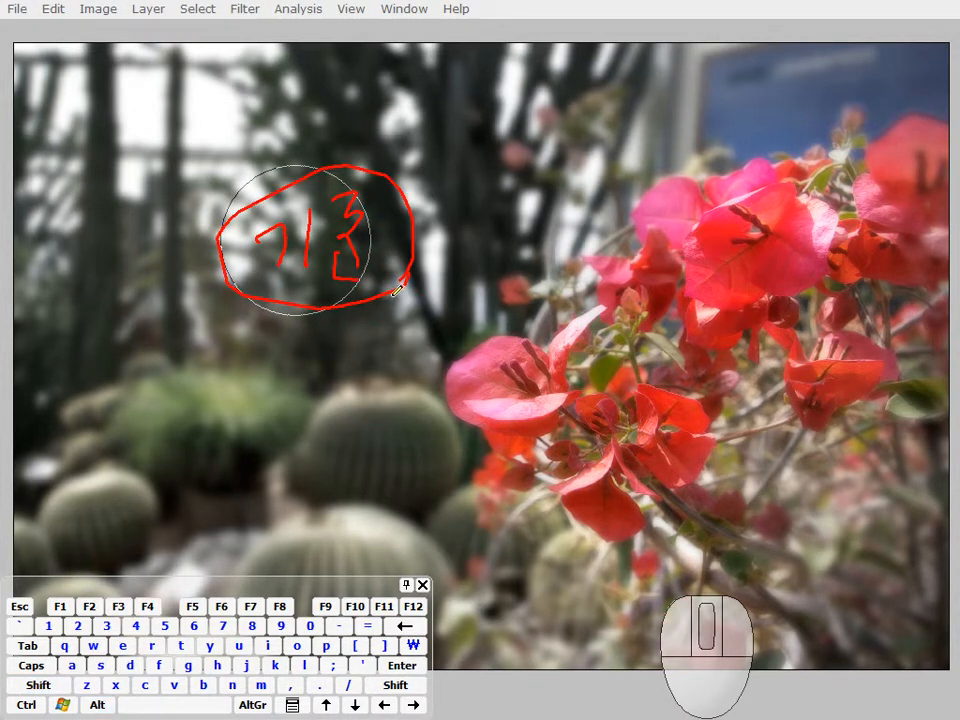
key(Escape)
key(space)
click(591, 365)
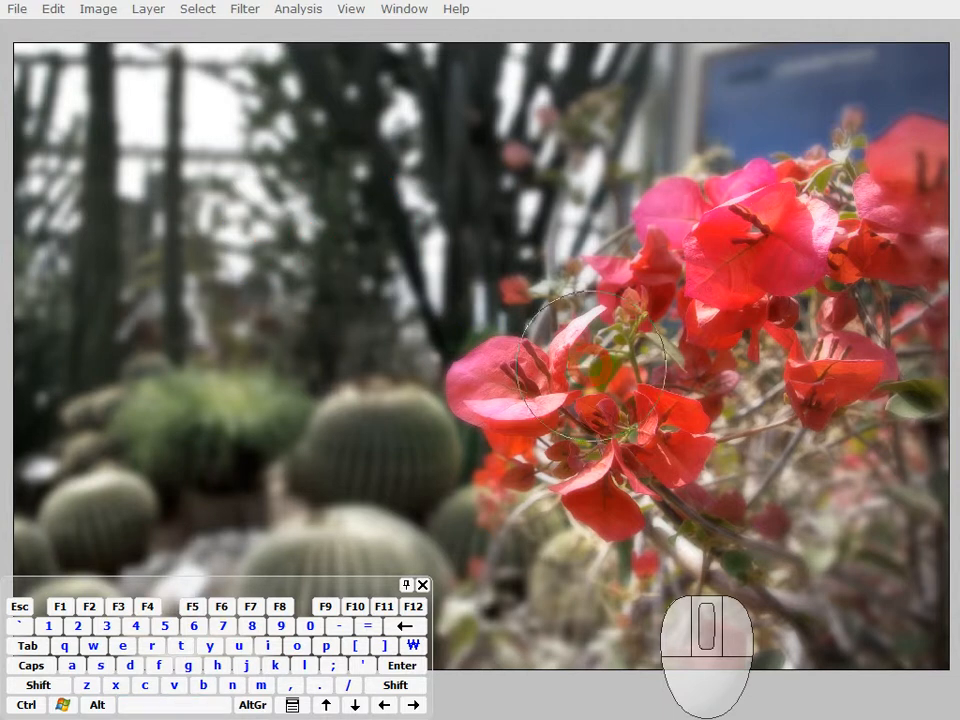
Step: Show the panels again and dock the History panel in the group with Layers, Channels and Paths
key(Tab)
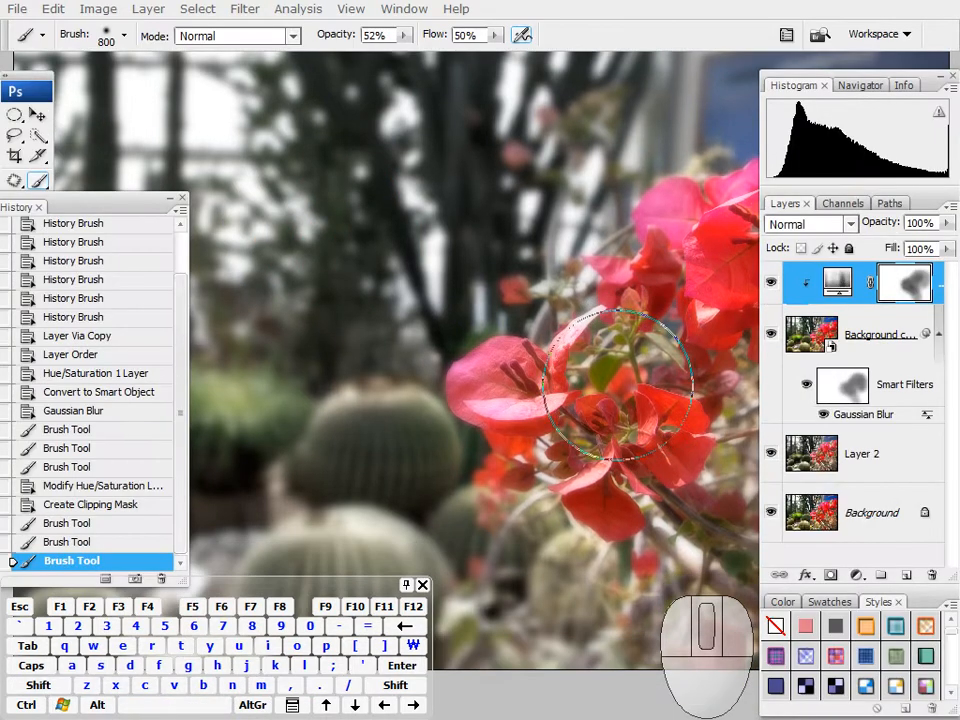
drag(116, 207, 183, 186)
drag(87, 195, 836, 210)
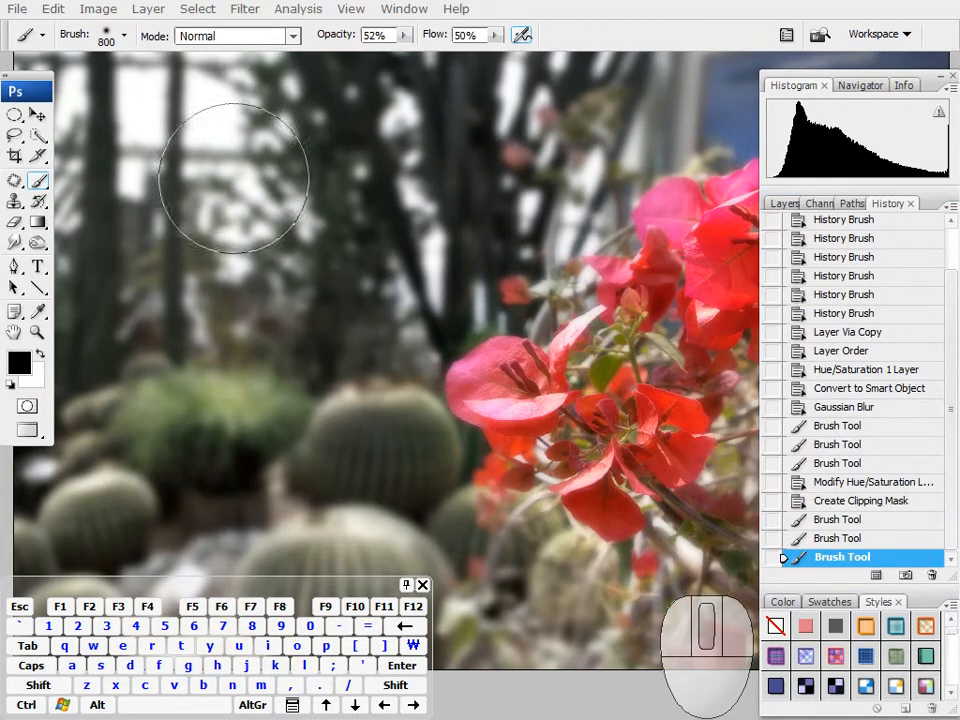
Step: Return to the standard screen mode, and reposition and enlarge the document window to view the flowers
key(f)
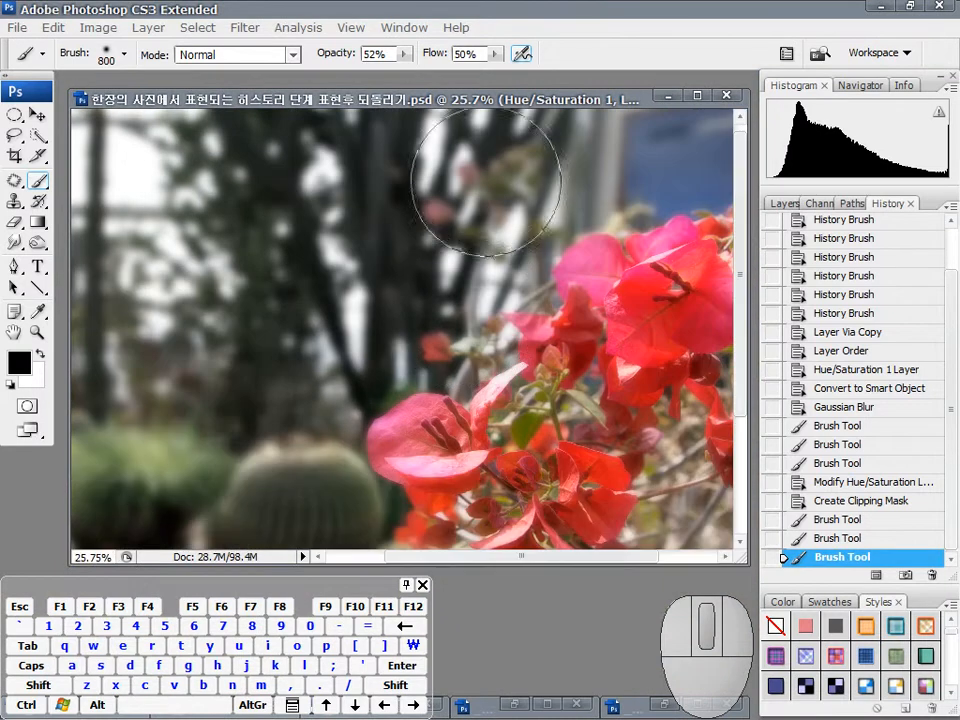
drag(503, 104, 495, 86)
drag(737, 549, 748, 578)
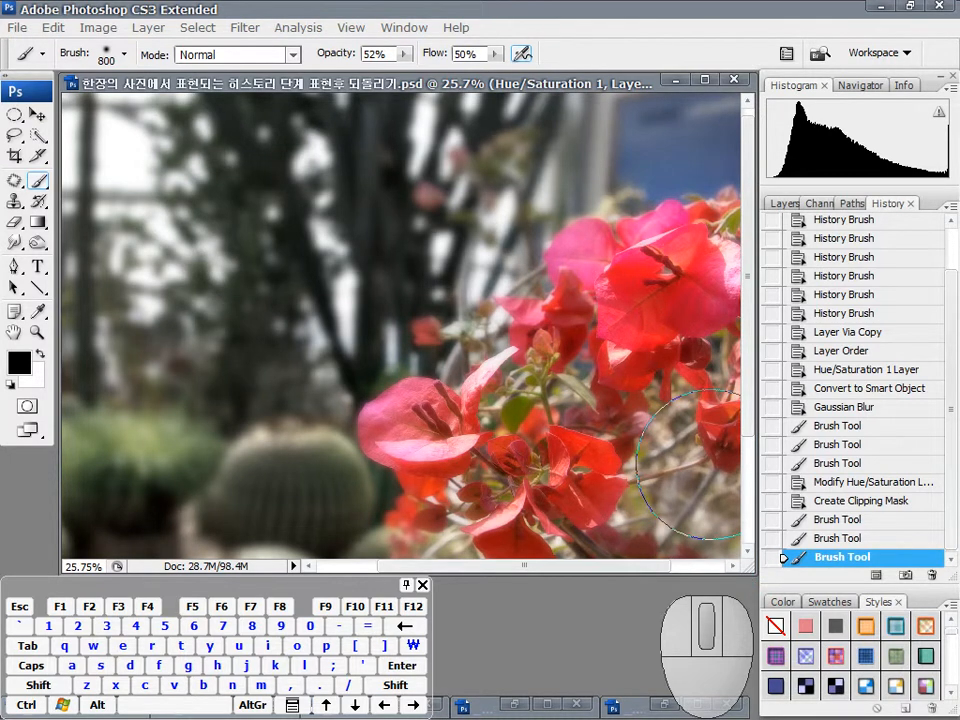
drag(612, 378, 427, 228)
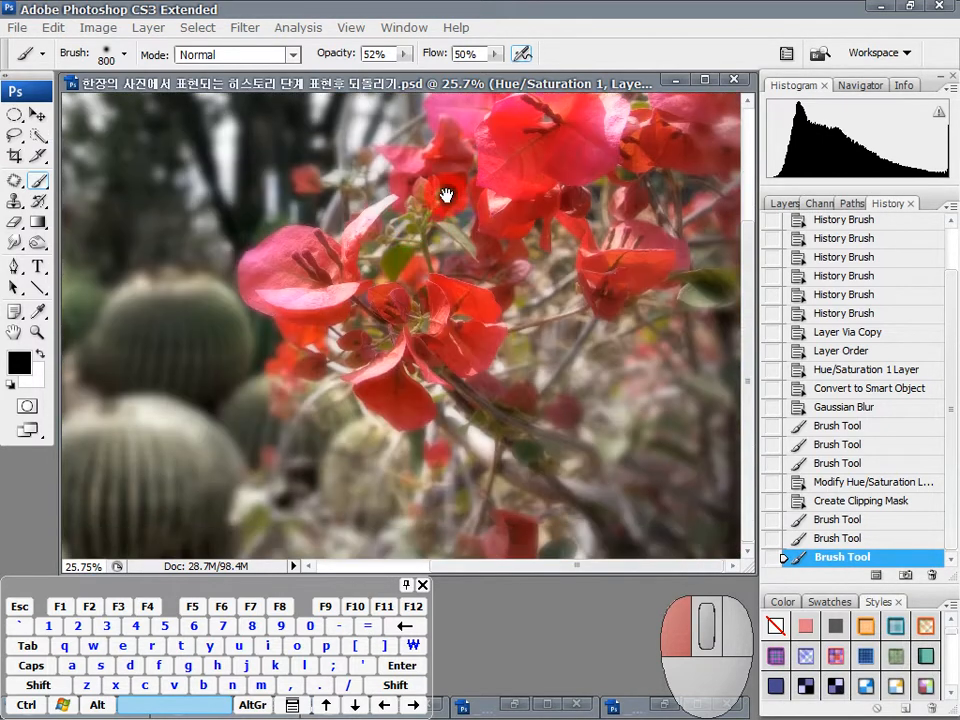
mouse_move(488, 211)
mouse_down()
mouse_move(523, 326)
mouse_move(444, 388)
mouse_move(540, 349)
mouse_move(595, 390)
mouse_move(602, 420)
mouse_move(609, 360)
mouse_move(506, 336)
mouse_move(481, 350)
mouse_move(506, 335)
mouse_up()
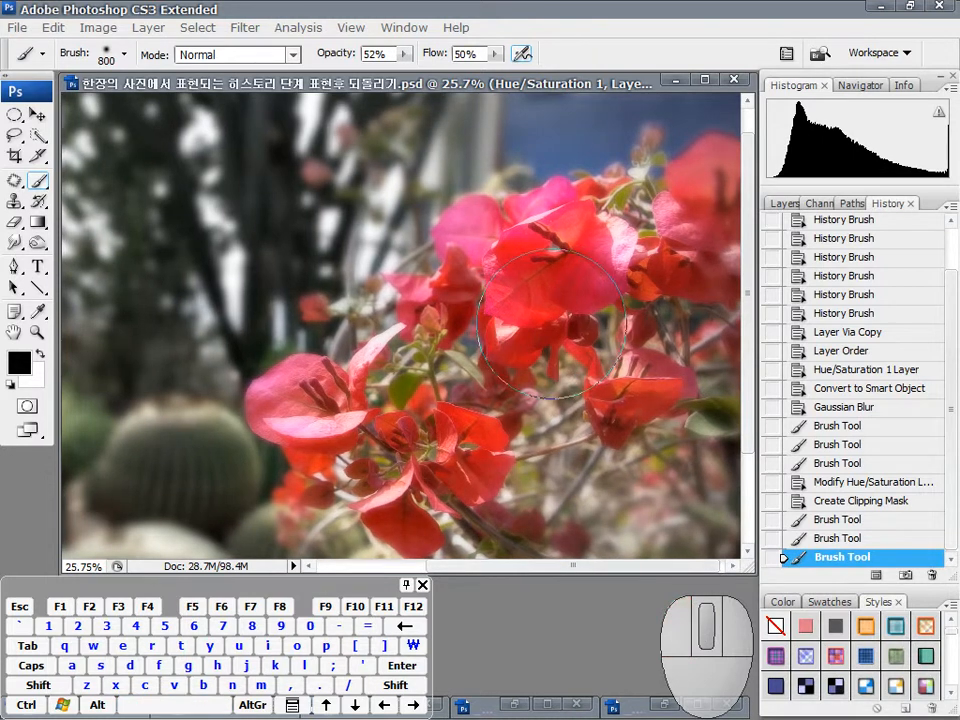